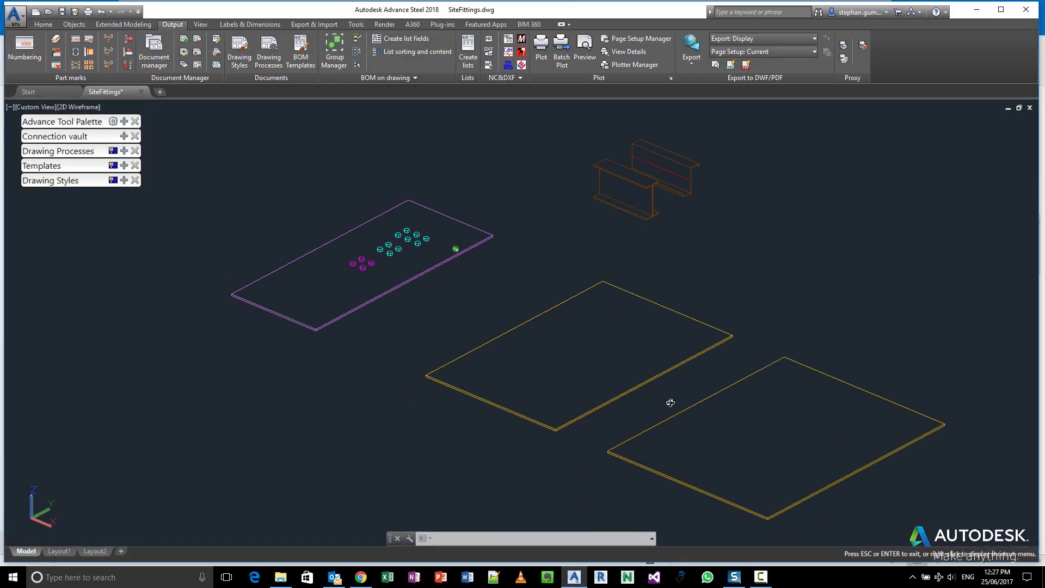
- End the realtime pan of the model view
{"action": "key", "text": "Escape"}
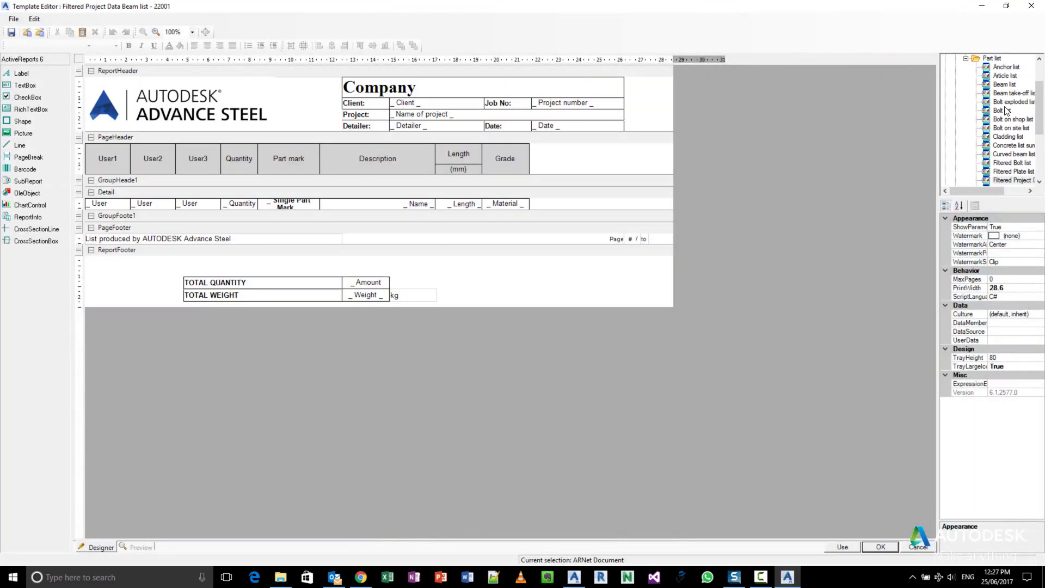
- Load the Bolt list template and review its report contents (Bolts, Site Bolts) without changes
{"action": "left_click", "coordinate": [998, 110]}
{"action": "right_click", "coordinate": [1000, 110]}
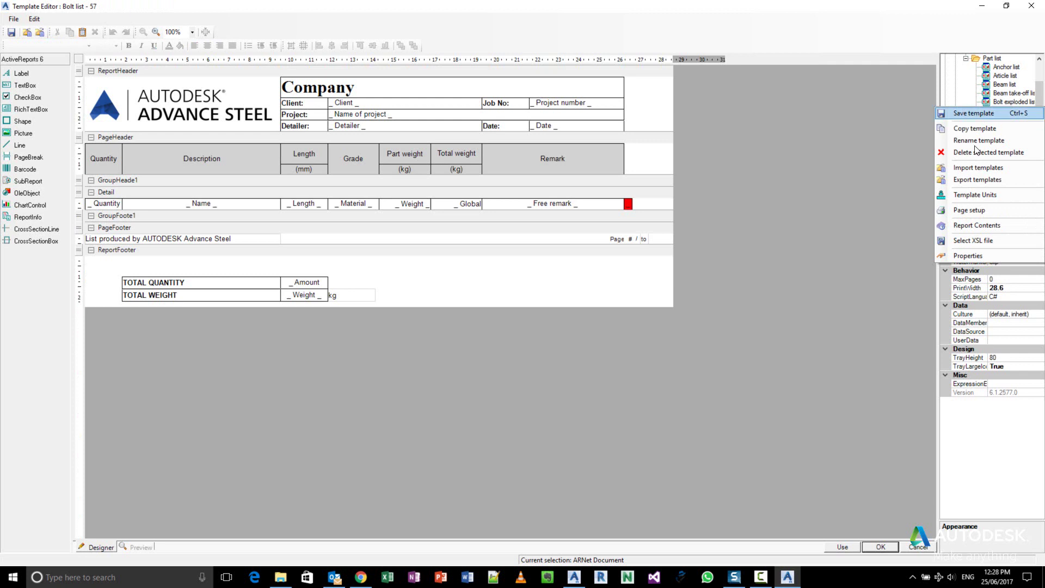
{"action": "left_click", "coordinate": [977, 226]}
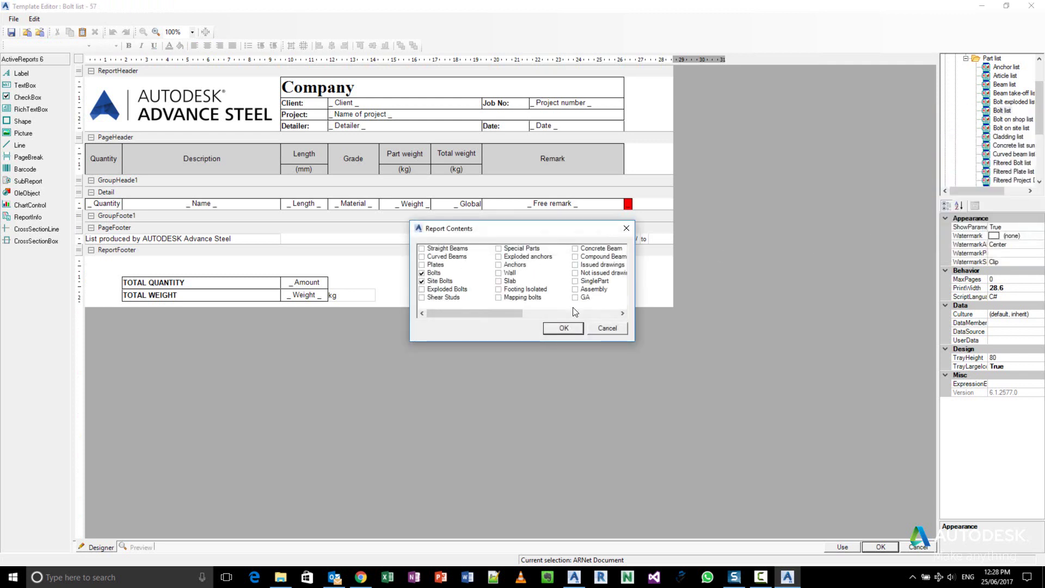
{"action": "left_click", "coordinate": [604, 328]}
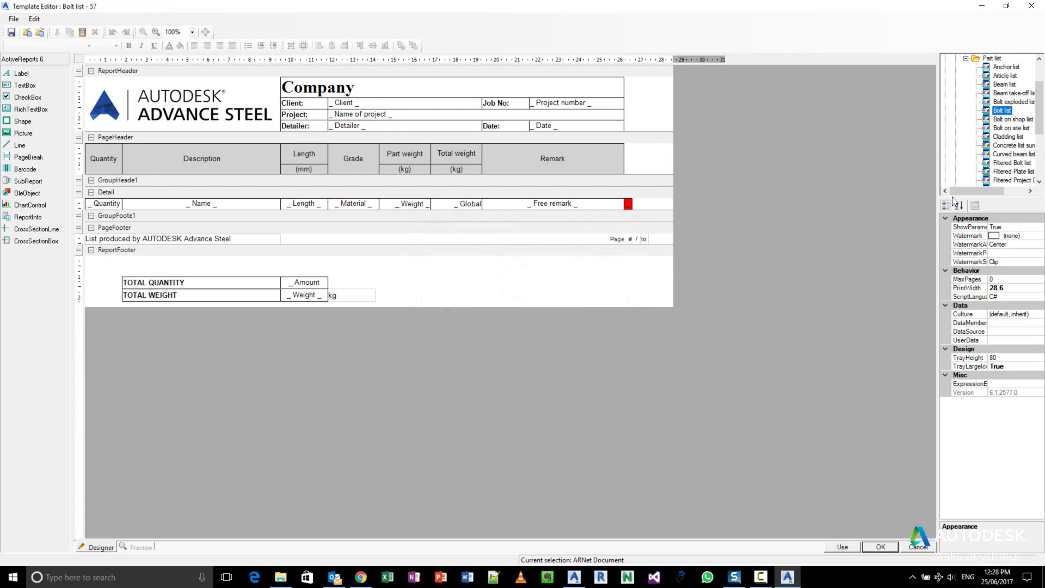
- Leave the Template Editor and review the purple plate's naming properties
{"action": "left_click", "coordinate": [1032, 6]}
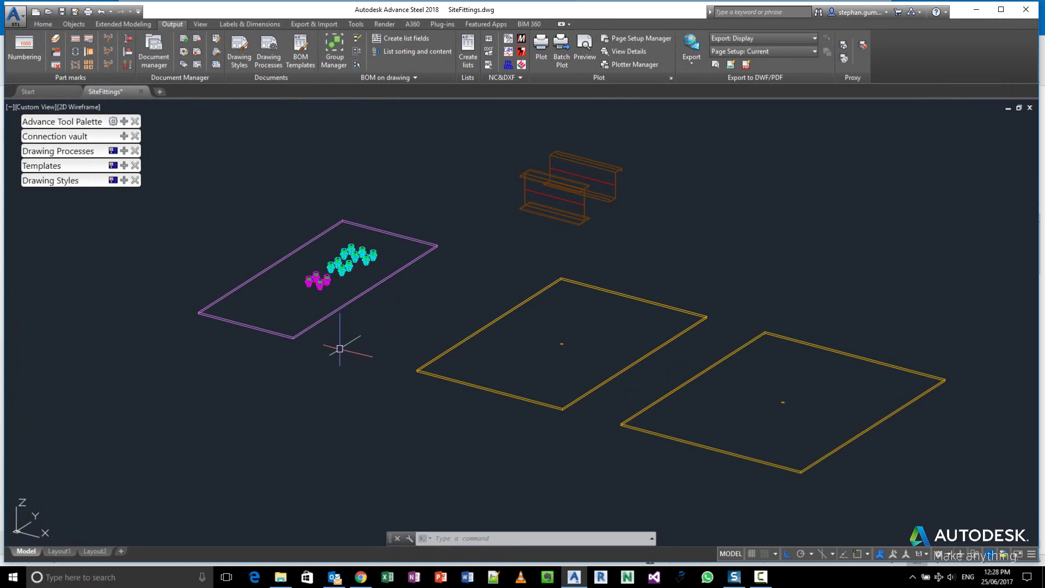
{"action": "double_click", "coordinate": [327, 318]}
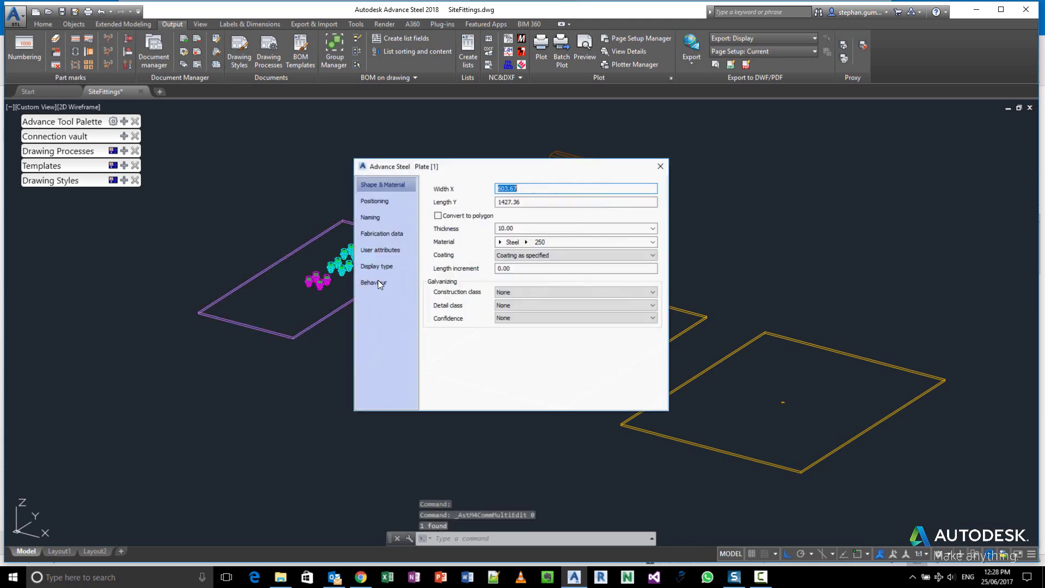
{"action": "left_click", "coordinate": [380, 219]}
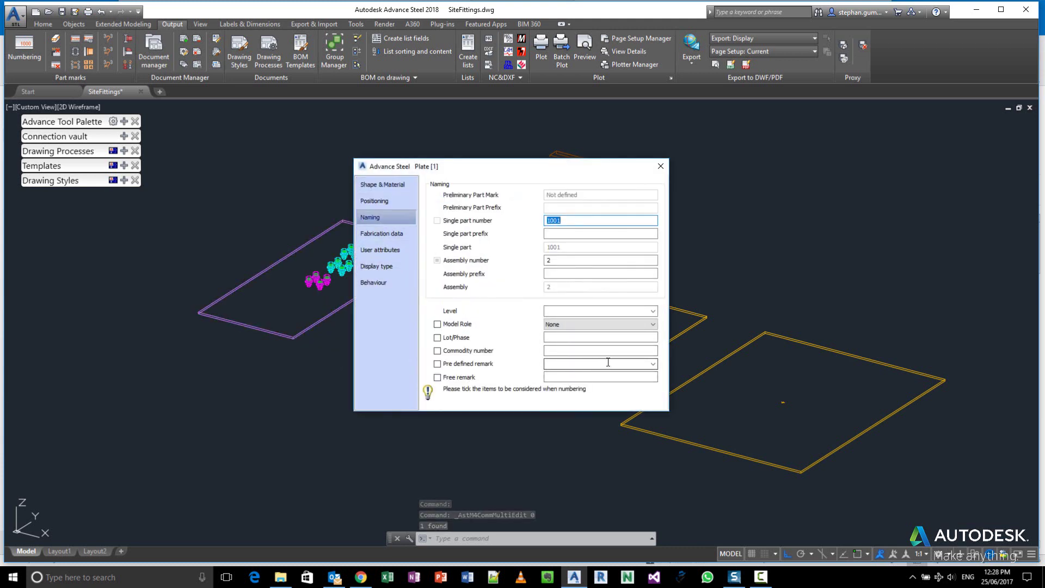
{"action": "key", "text": "Escape"}
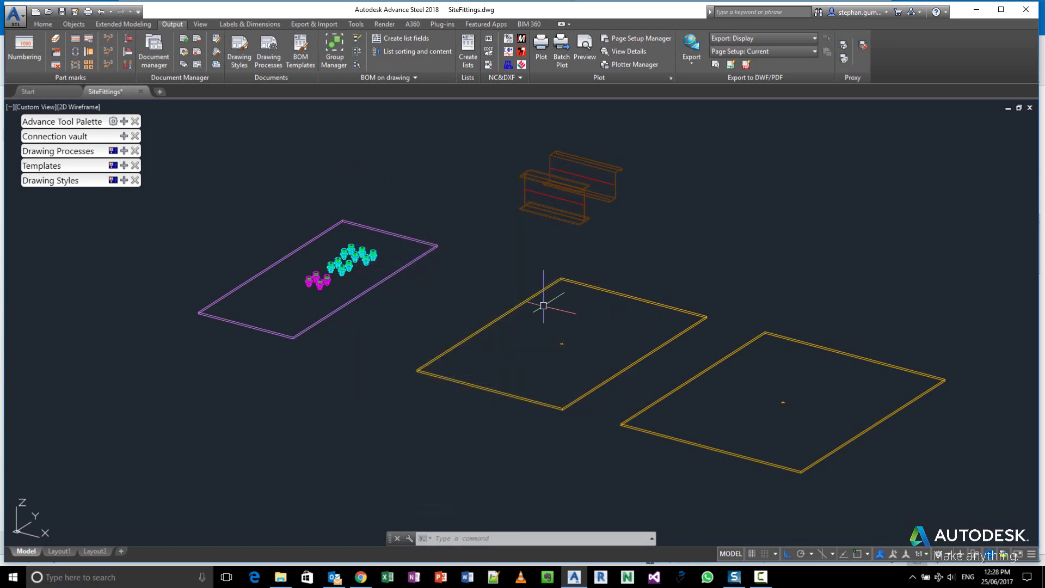
- Check the middle plate's naming data, remark Denotation1, single part 1002, assembly 3
{"action": "double_click", "coordinate": [533, 294]}
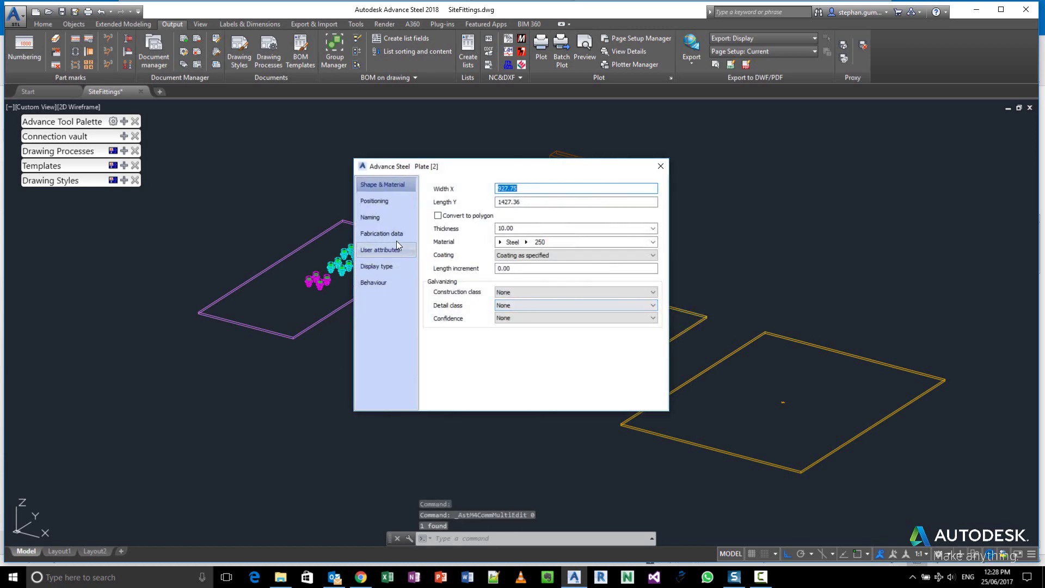
{"action": "left_click", "coordinate": [381, 217]}
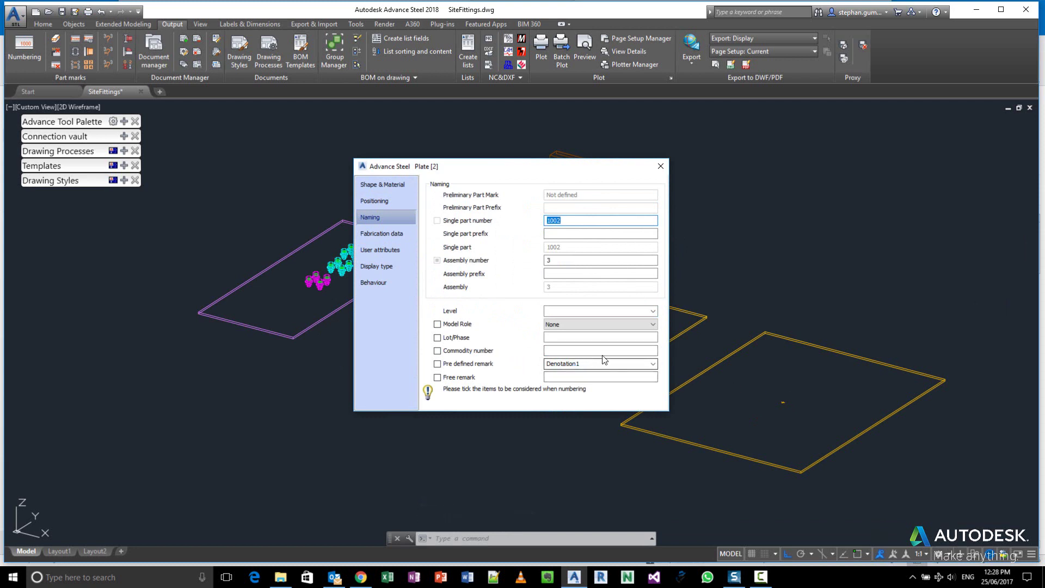
{"action": "left_click", "coordinate": [660, 166]}
- Orbit slightly and select all three plates with a crossing window
{"action": "middle_click_drag", "start_coordinate": [801, 276], "coordinate": [734, 236], "text": "shift"}
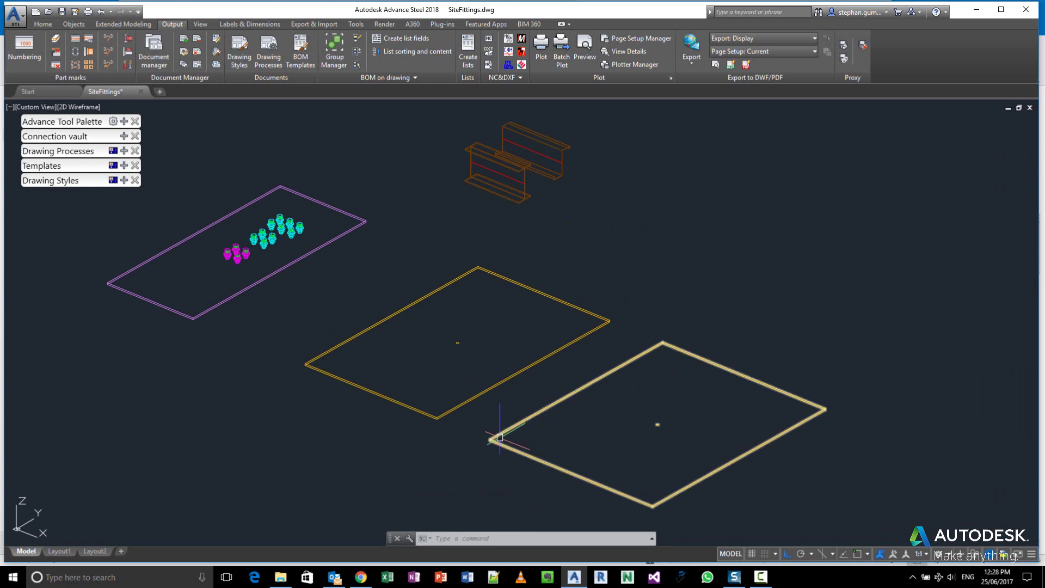
{"action": "mouse_move", "coordinate": [502, 440]}
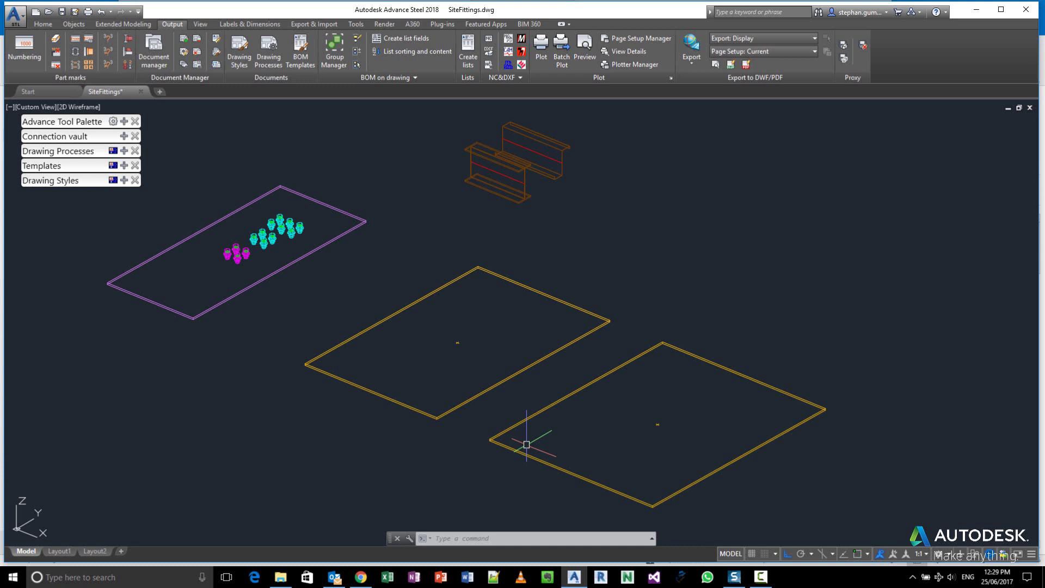
{"action": "left_click", "coordinate": [500, 462]}
{"action": "left_click", "coordinate": [191, 293]}
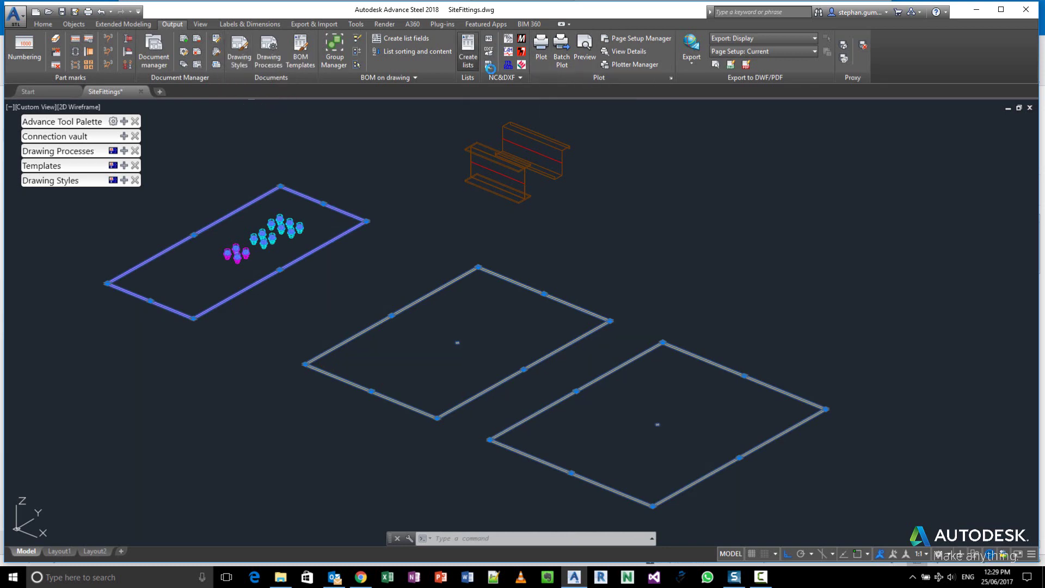
- Create a BOM model extract of the selected plates named 'Plates New'
{"action": "left_click", "coordinate": [463, 55]}
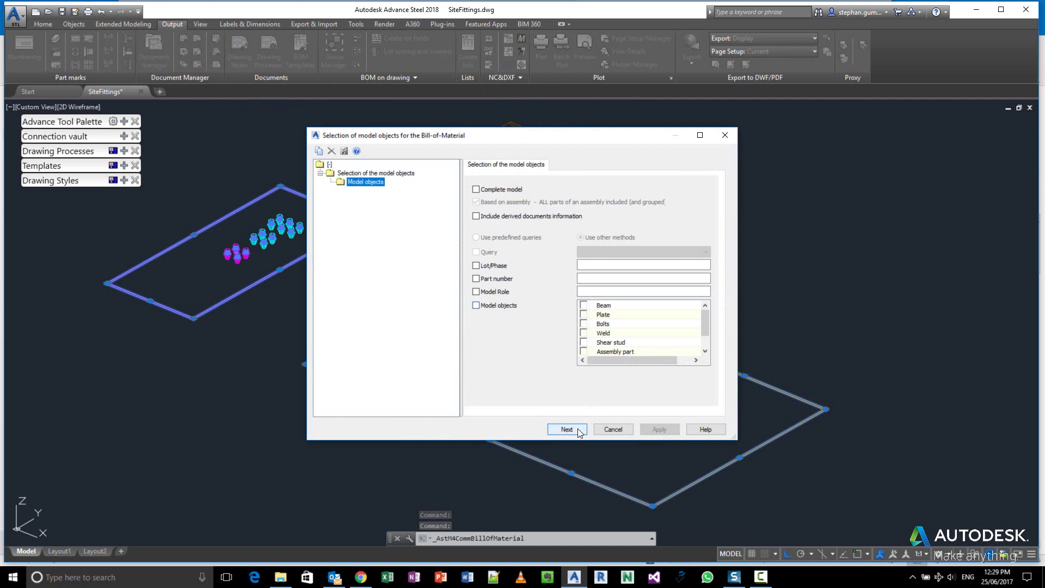
{"action": "left_click", "coordinate": [567, 429]}
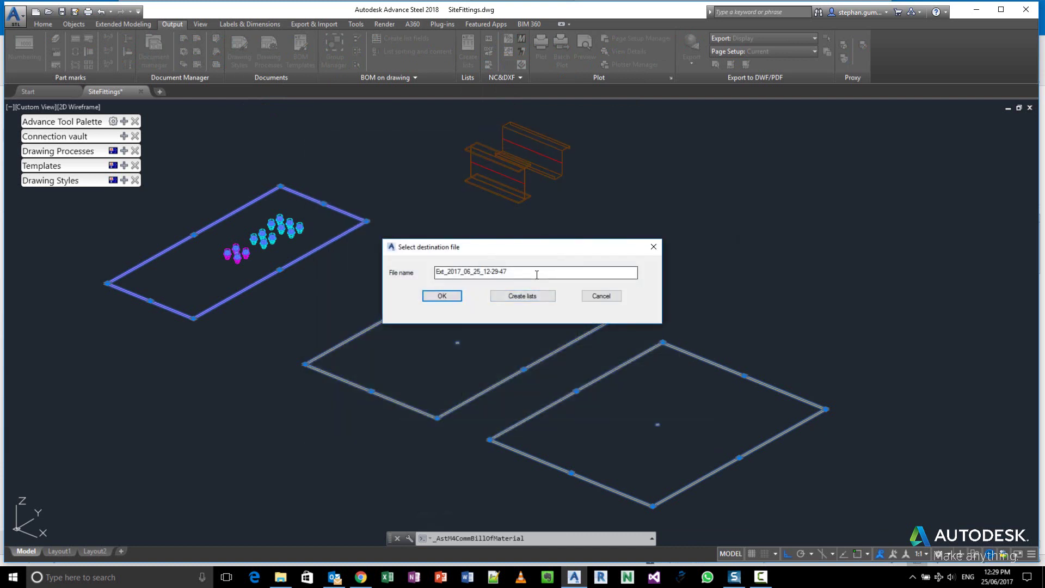
{"action": "type", "text": "Plate"}
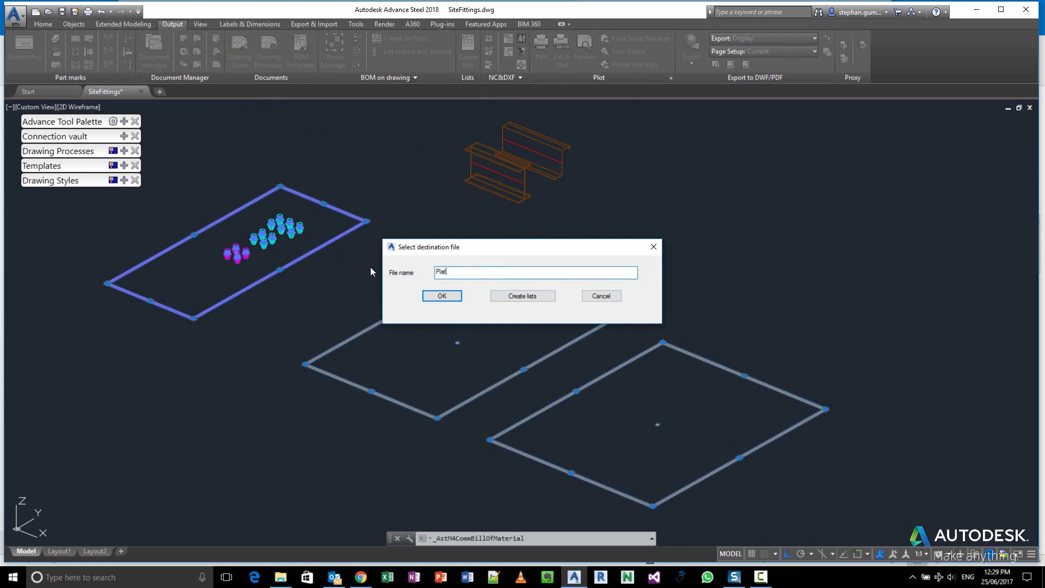
{"action": "type", "text": " New"}
{"action": "left_click", "coordinate": [450, 272]}
{"action": "type", "text": "s"}
{"action": "left_click", "coordinate": [524, 302]}
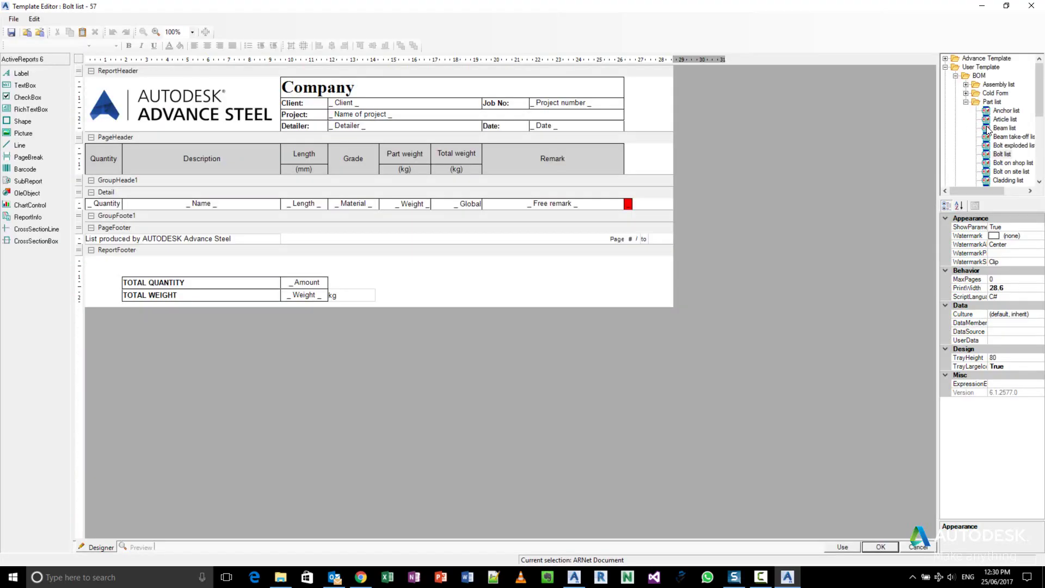
- Preview the Plate list report from Plates New.xml (three plates, 300.0 kg), closing it unsaved
{"action": "left_click_drag", "start_coordinate": [1037, 116], "coordinate": [1036, 168]}
{"action": "left_click", "coordinate": [1003, 146]}
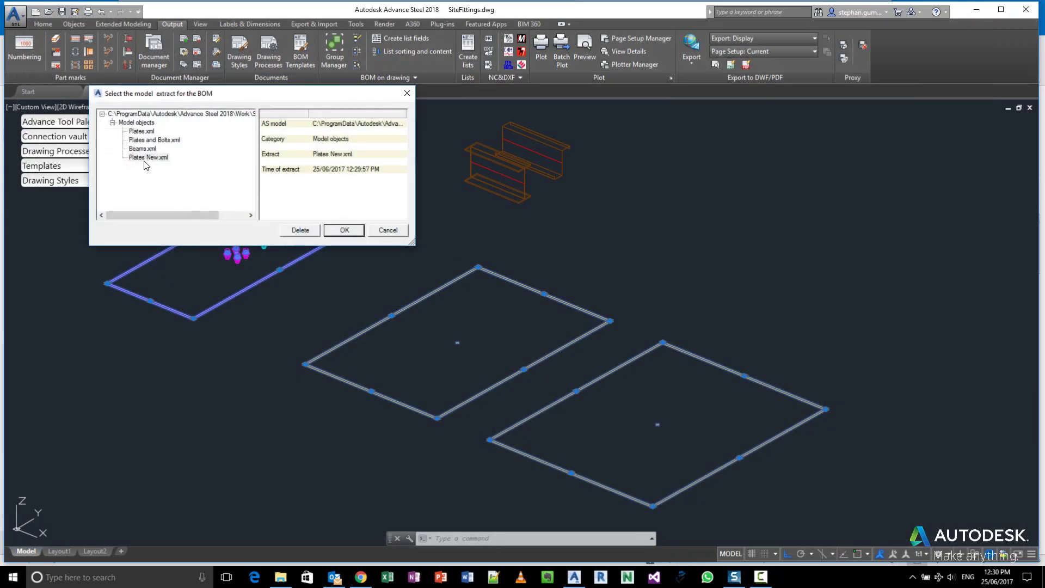
{"action": "left_click", "coordinate": [148, 157]}
{"action": "left_click", "coordinate": [344, 230]}
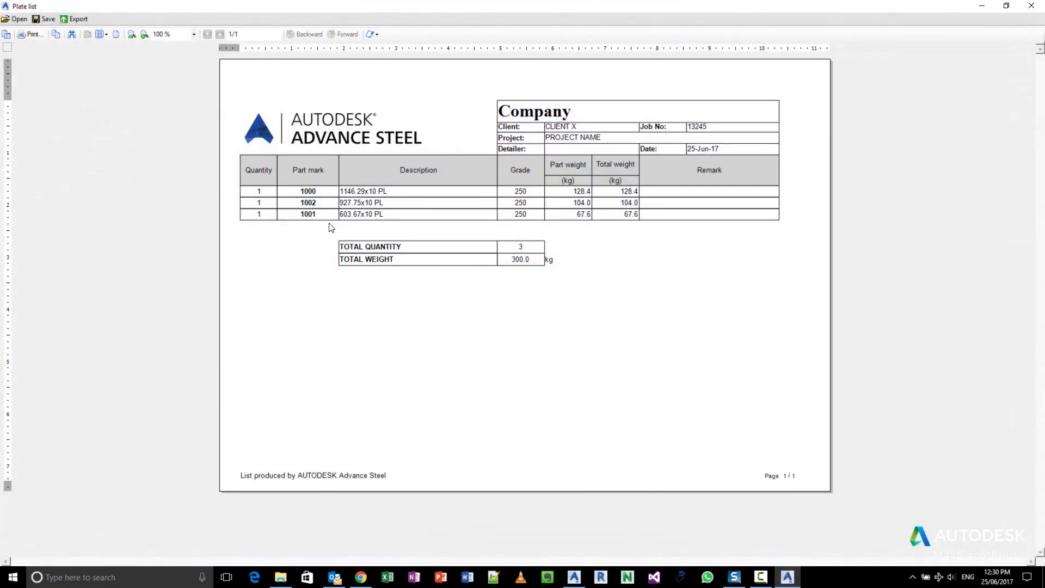
{"action": "left_click", "coordinate": [1025, 12]}
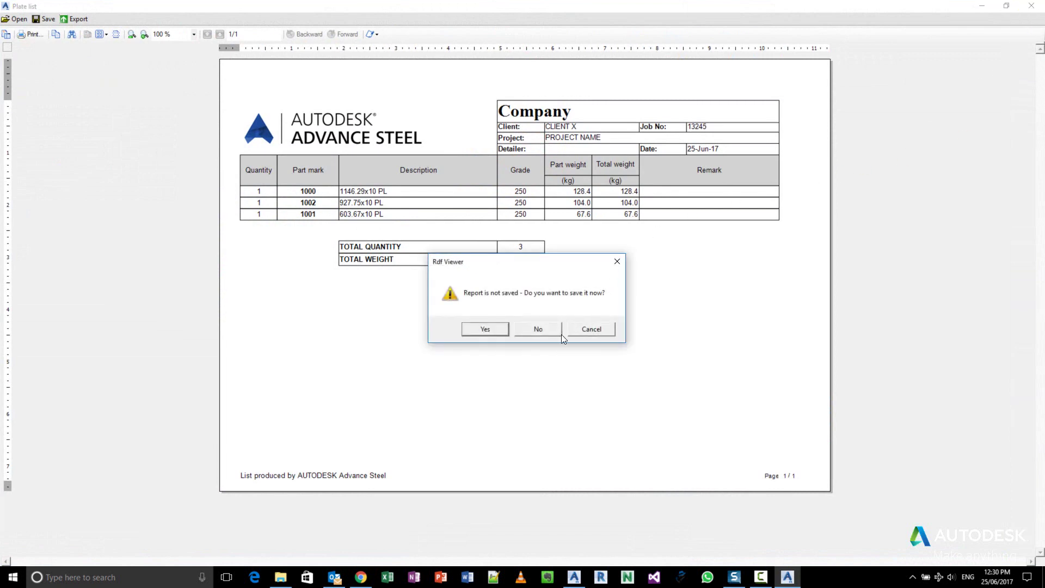
{"action": "left_click", "coordinate": [551, 334]}
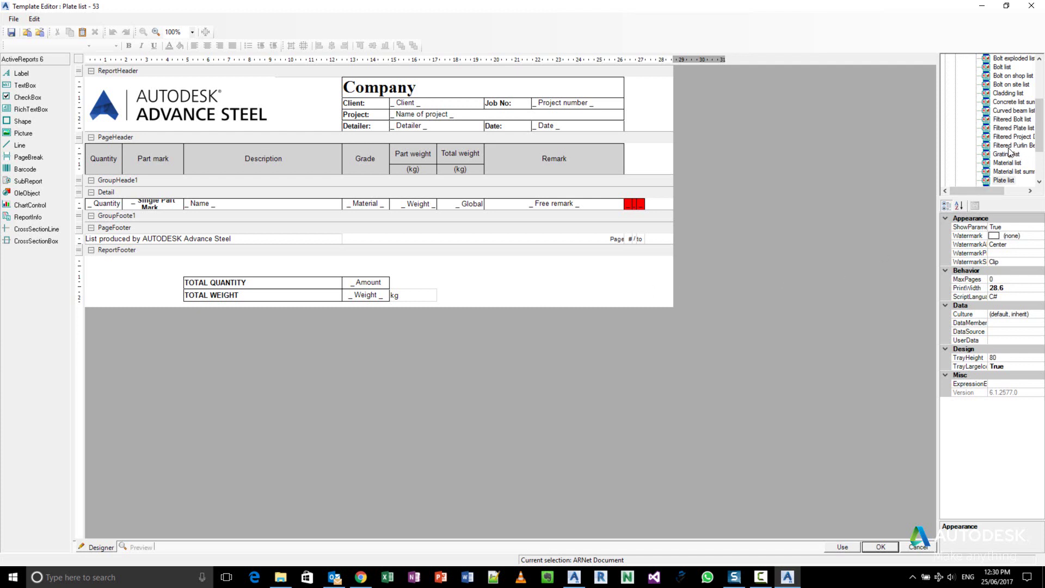
- Tick OnlyIncludePartsWithDennotionSet.xslt as the XSL filter for the Filtered Plate list template
{"action": "left_click", "coordinate": [1004, 129]}
{"action": "right_click", "coordinate": [1004, 130]}
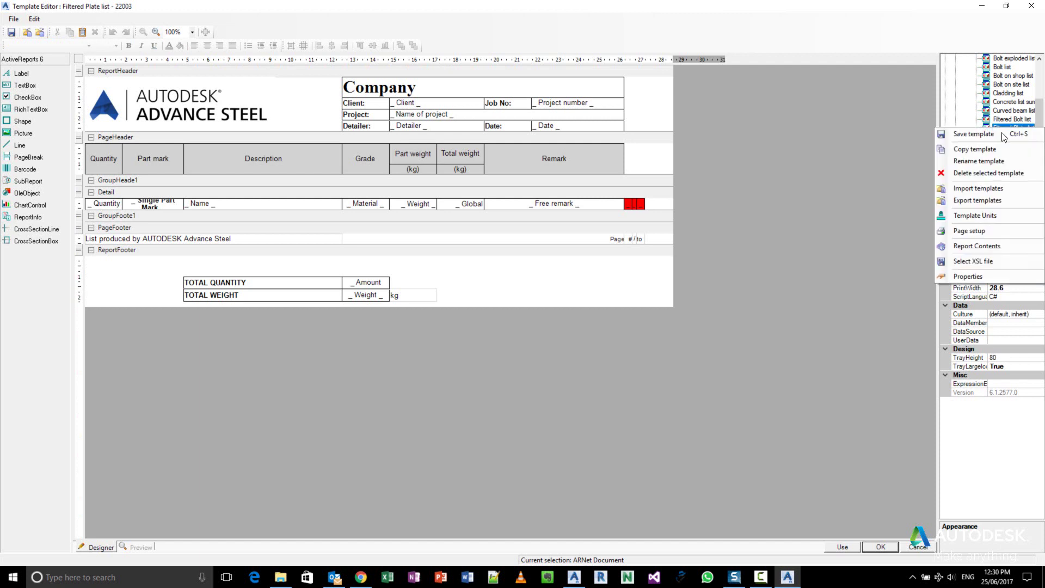
{"action": "left_click", "coordinate": [973, 262]}
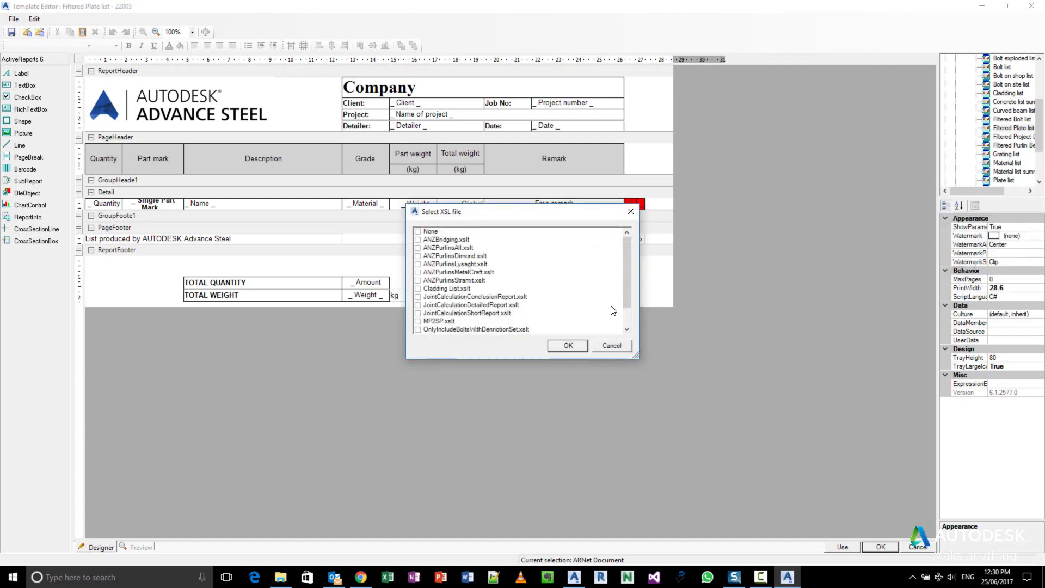
{"action": "scroll", "coordinate": [629, 308], "scroll_direction": "down", "scroll_amount": 1}
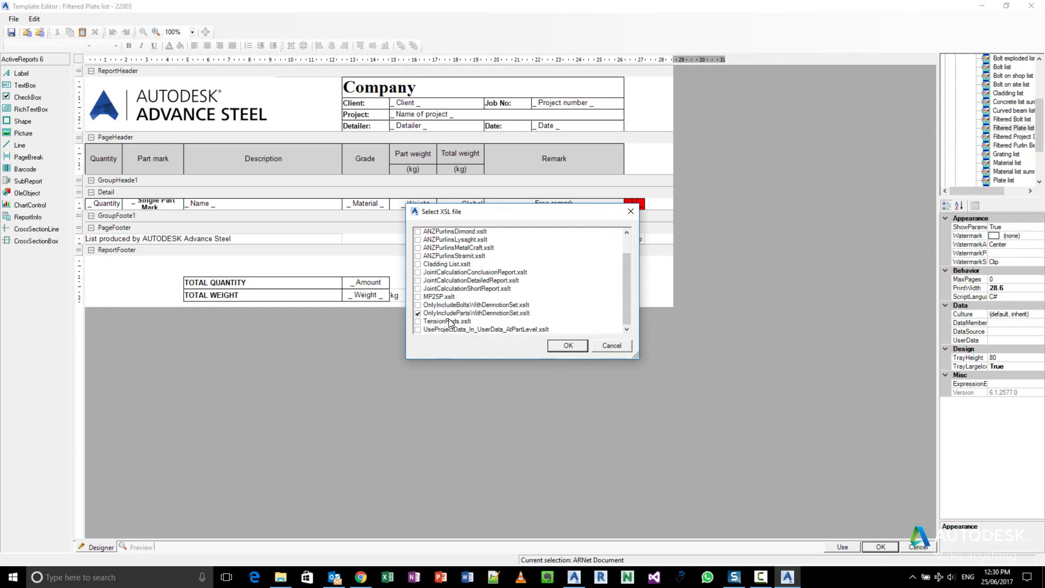
{"action": "left_click", "coordinate": [488, 314]}
{"action": "left_click", "coordinate": [493, 577]}
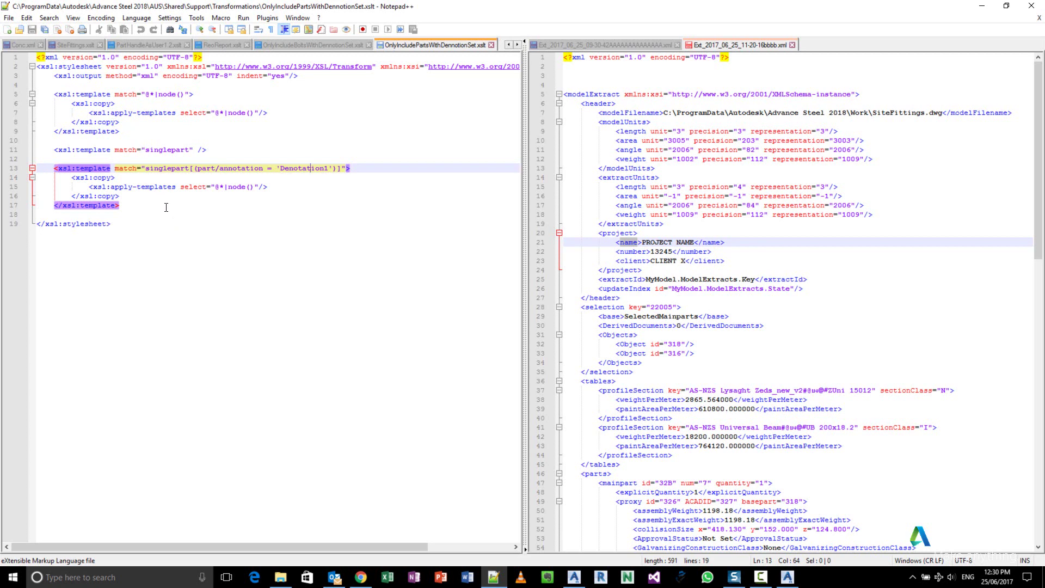
{"action": "left_click", "coordinate": [982, 6]}
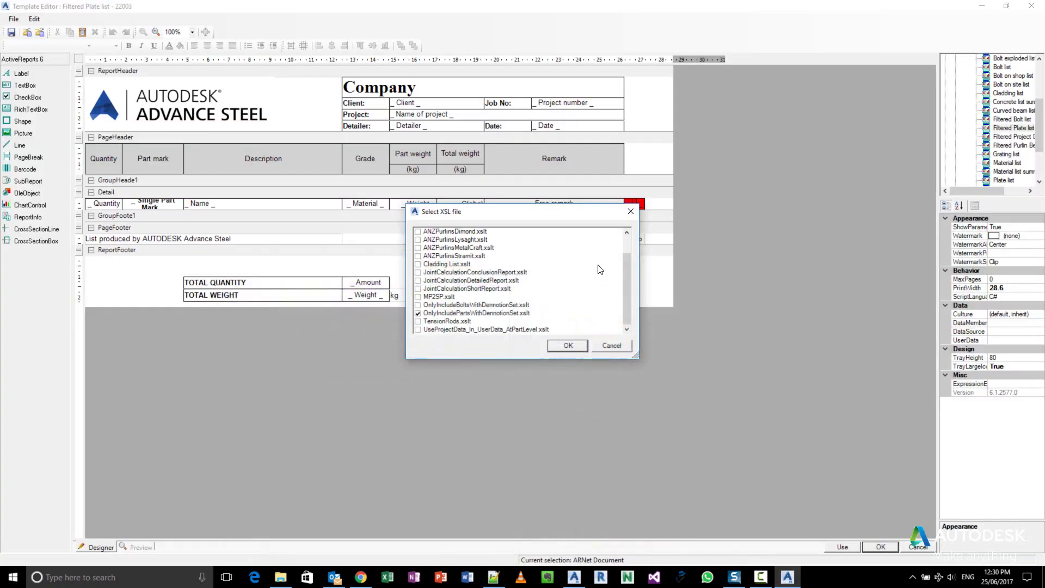
- Confirm the filter and build the Filtered Plate list report from Plates New.xml (plates 1000, 1002)
{"action": "left_click", "coordinate": [564, 347]}
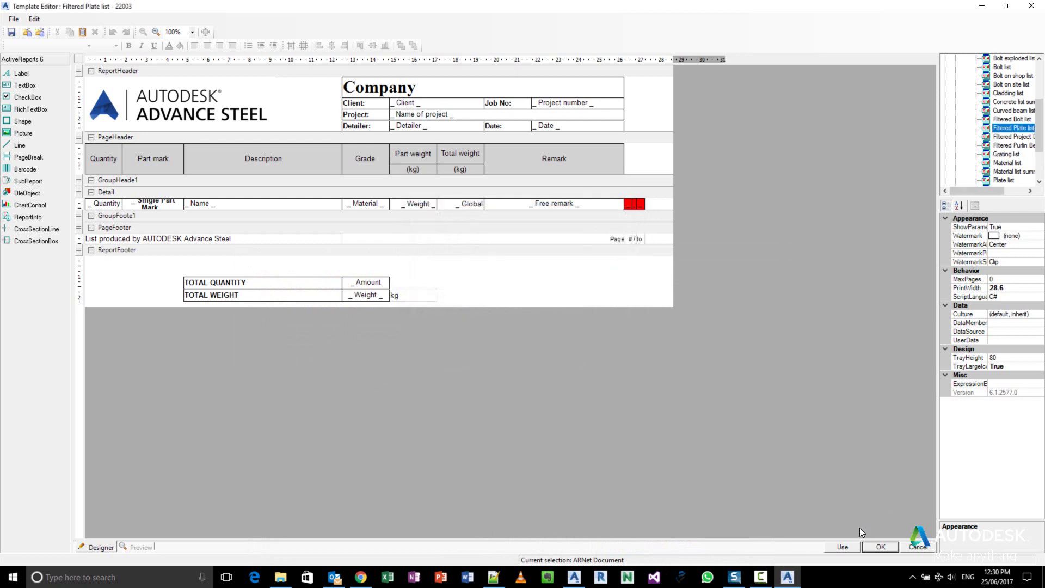
{"action": "left_click", "coordinate": [843, 545]}
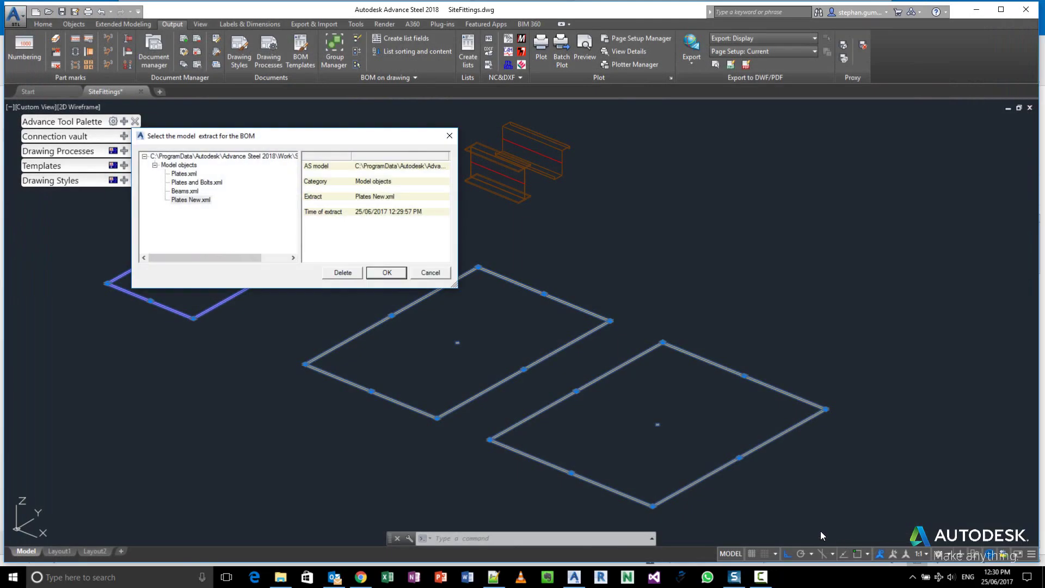
{"action": "left_click", "coordinate": [386, 272]}
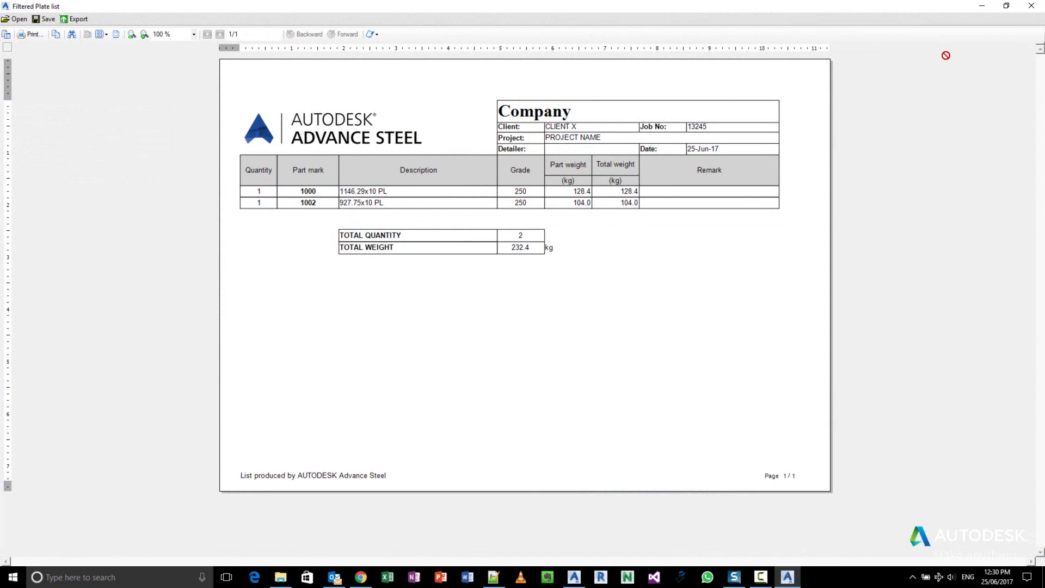
- Close the report unsaved, cancel the Template Editor, and clear the model selection
{"action": "left_click", "coordinate": [1028, 7]}
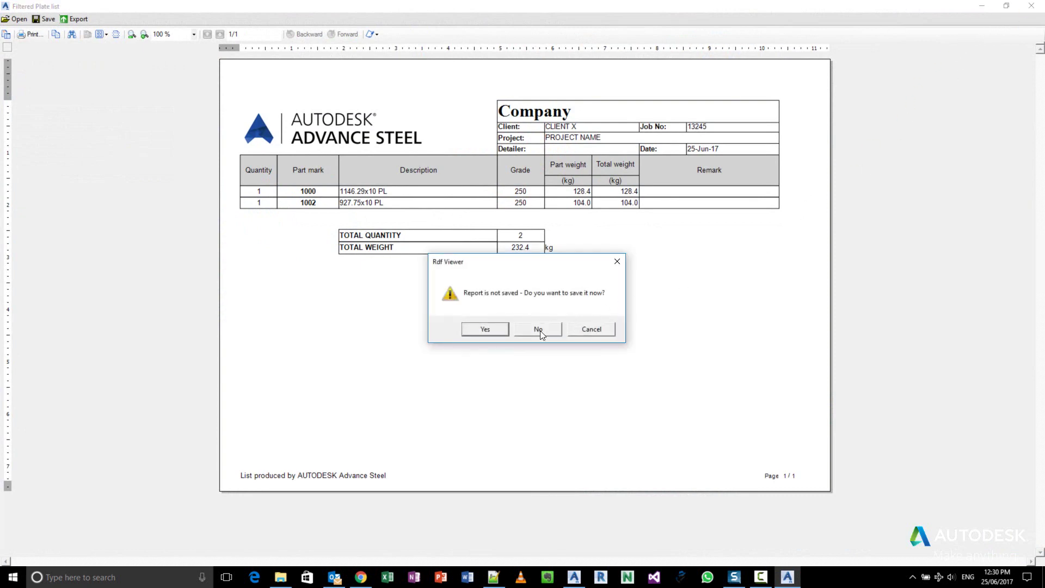
{"action": "left_click", "coordinate": [538, 330]}
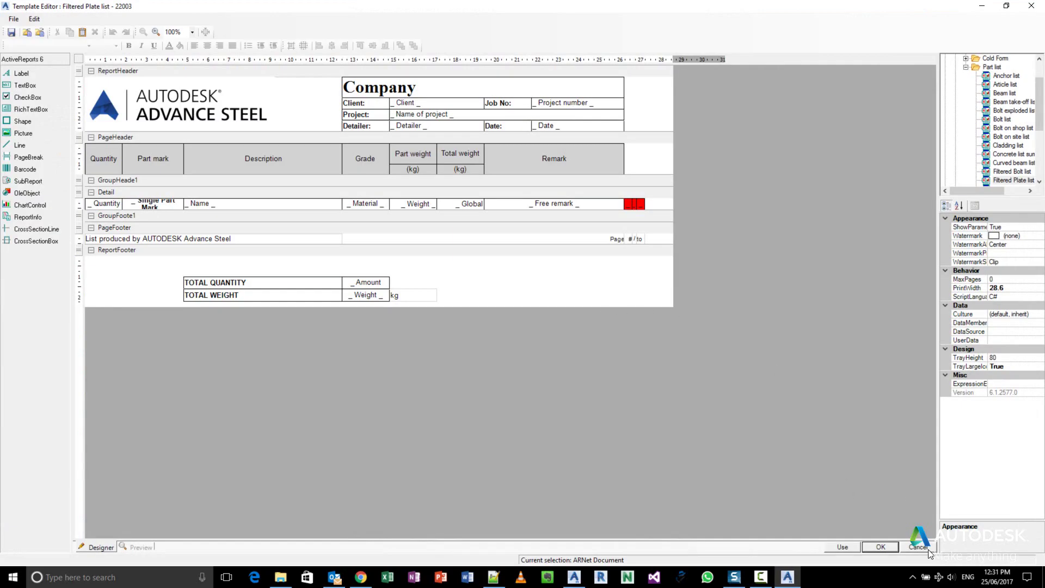
{"action": "left_click", "coordinate": [881, 546]}
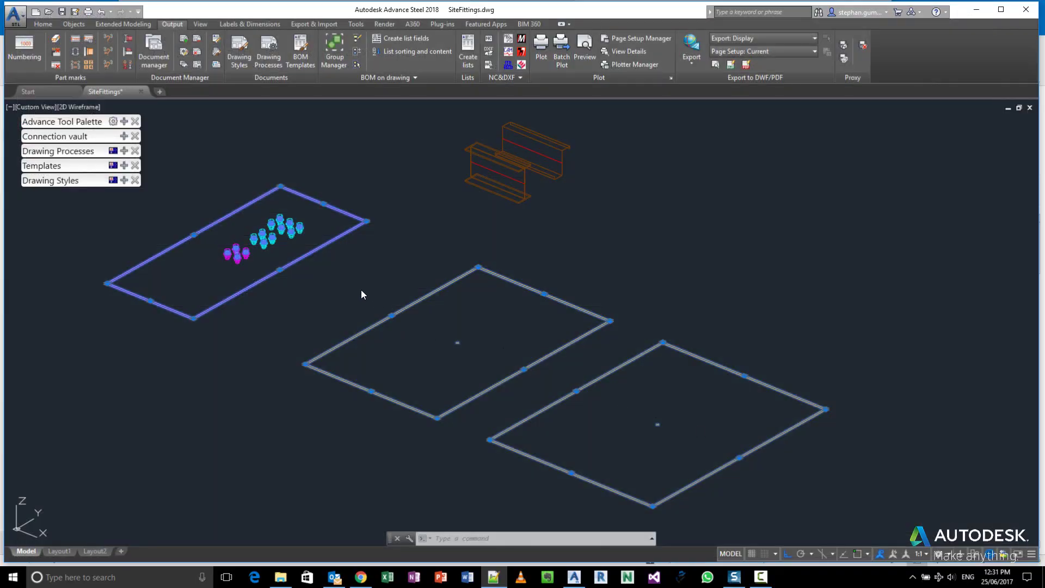
{"action": "key", "text": "Escape"}
{"action": "key", "text": "Escape"}
{"action": "key", "text": "Escape"}
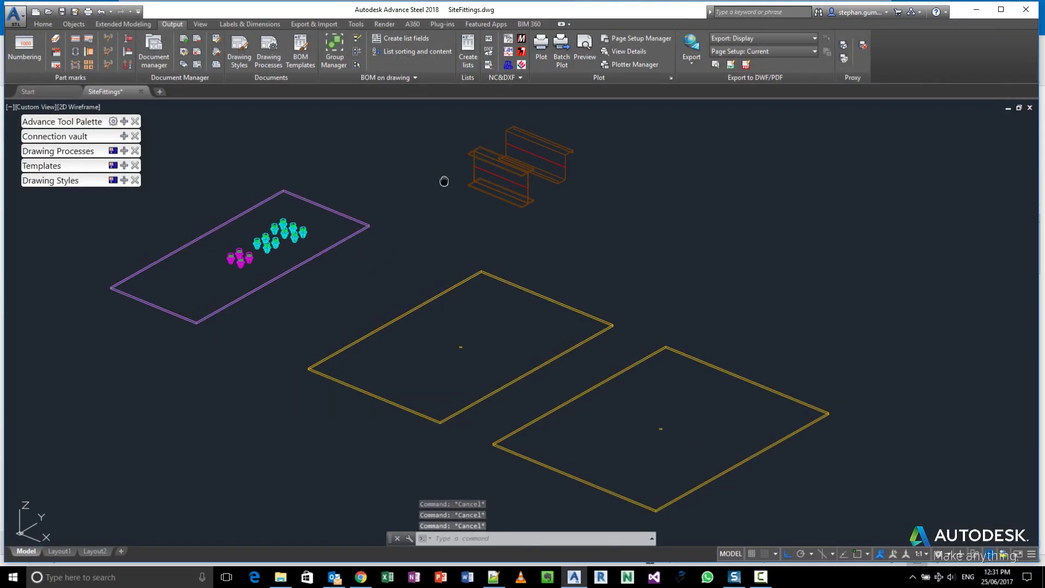
- Start a bill of materials and window-select the plates and fittings
{"action": "left_click", "coordinate": [468, 50]}
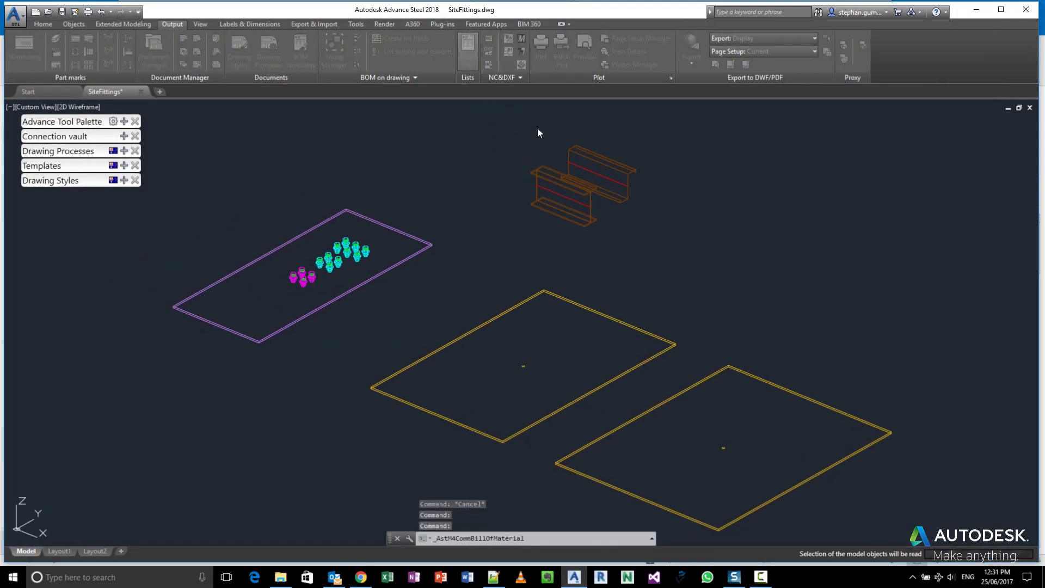
{"action": "left_click", "coordinate": [569, 428]}
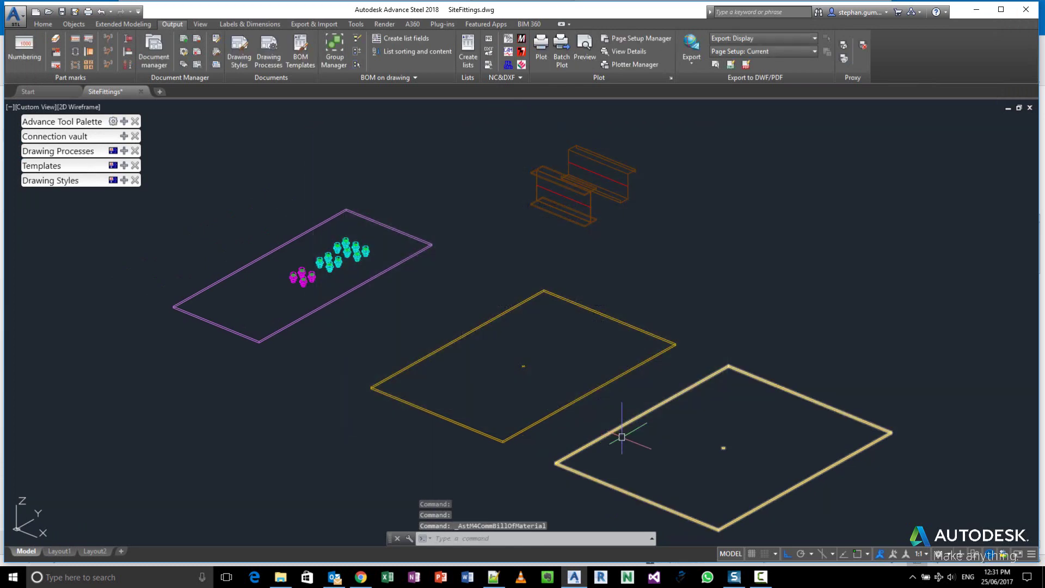
{"action": "left_click", "coordinate": [739, 442]}
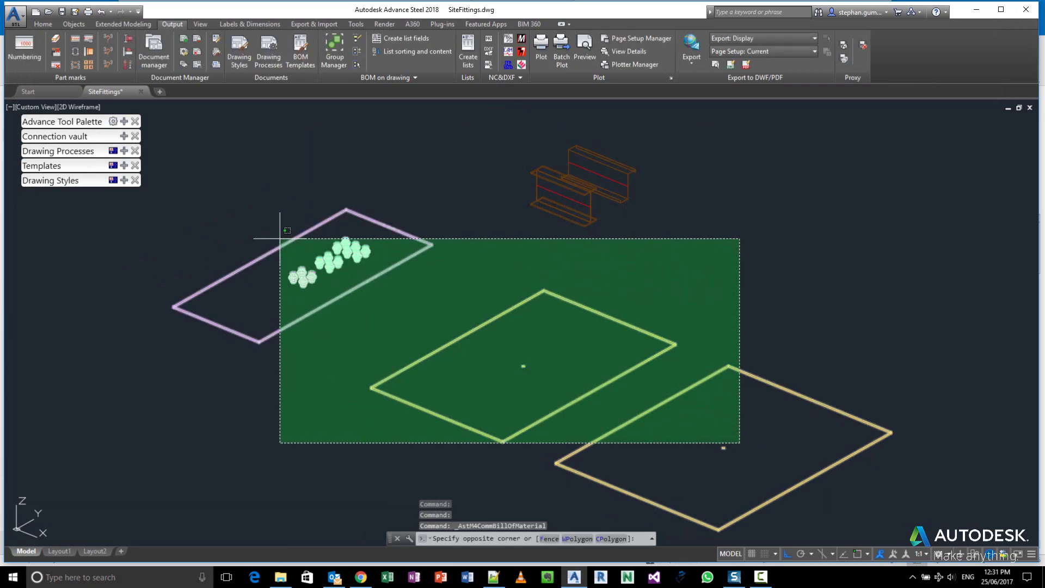
{"action": "left_click", "coordinate": [281, 236]}
{"action": "scroll", "coordinate": [320, 245], "scroll_direction": "up", "scroll_amount": 2}
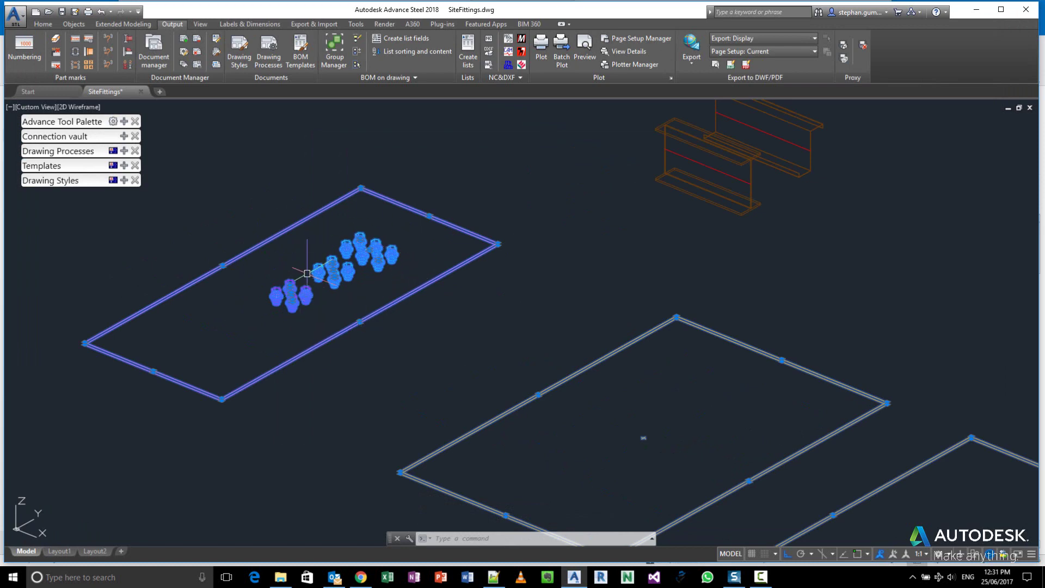
- Generate a new model extract named 'Plates and Beams' from the selection
{"action": "left_click", "coordinate": [468, 52]}
{"action": "left_click", "coordinate": [562, 430]}
{"action": "left_click_drag", "start_coordinate": [604, 272], "coordinate": [379, 271]}
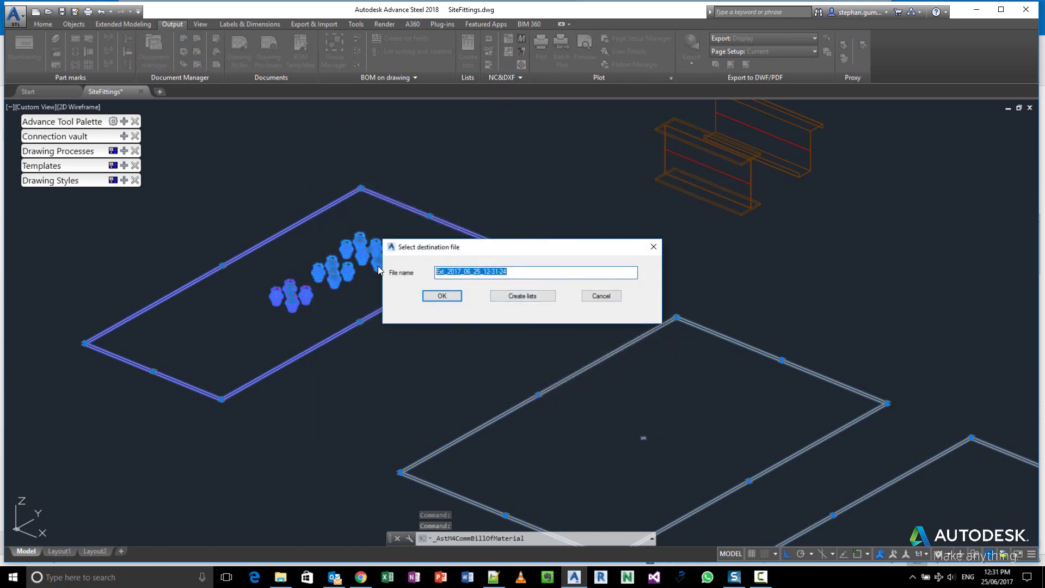
{"action": "type", "text": "Plates and Beams"}
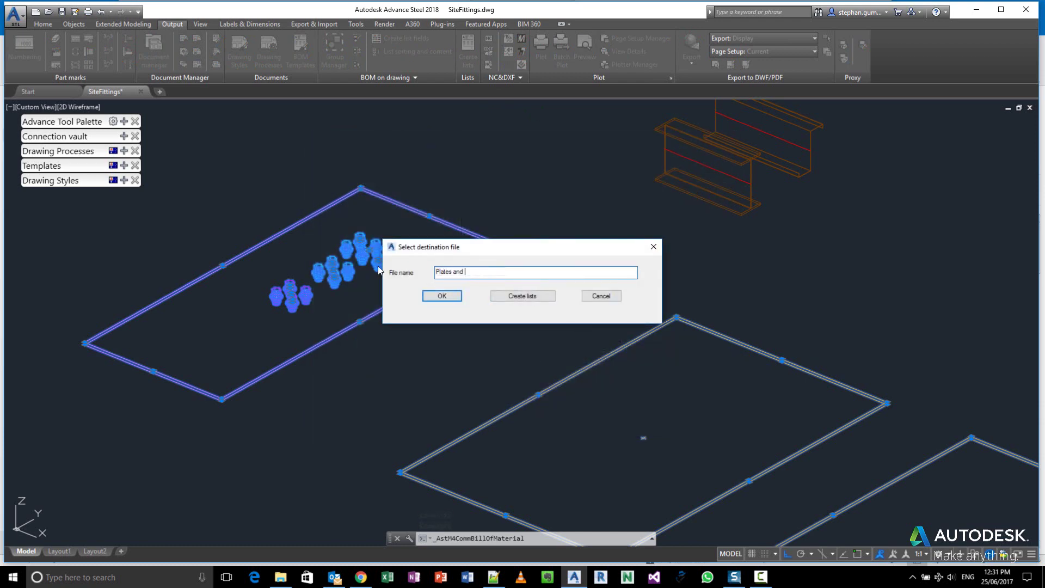
{"action": "left_click", "coordinate": [521, 296]}
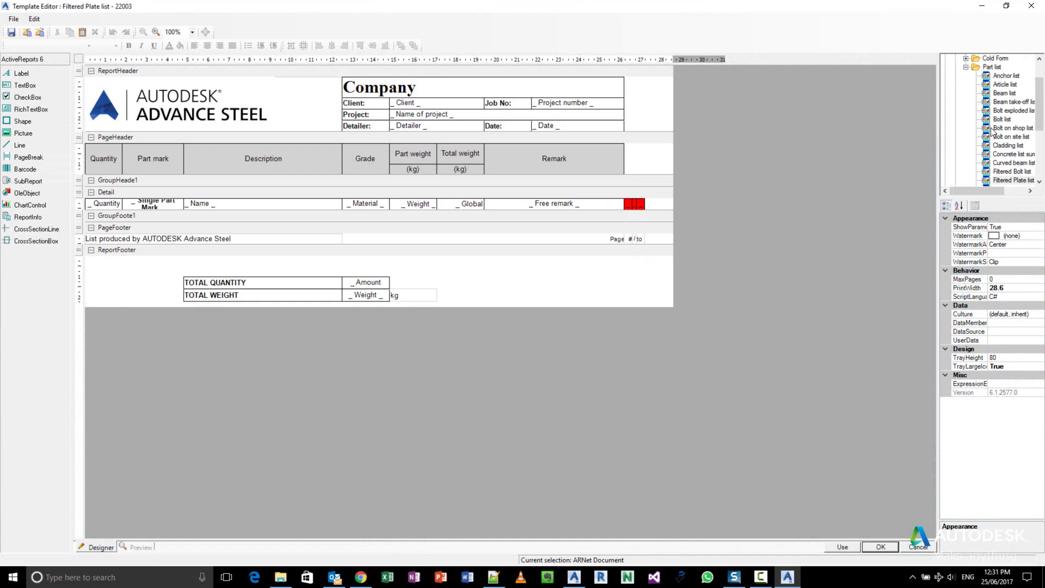
- Run the Bolt list report on Plates and Bolts.xml, listing 14 AS 1111 20 bolts, 3.5 kg
{"action": "left_click", "coordinate": [1001, 119]}
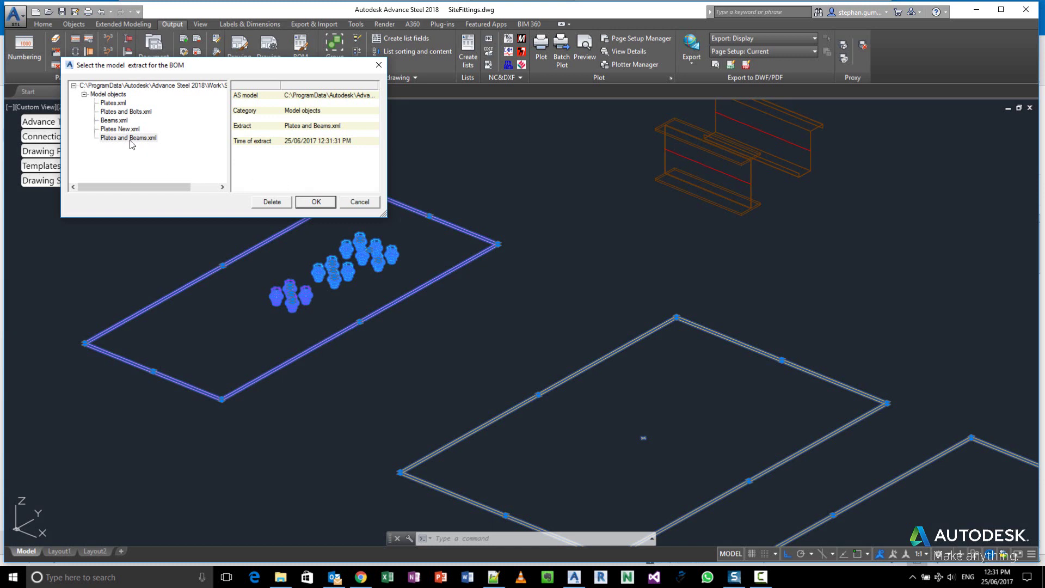
{"action": "left_click", "coordinate": [140, 112]}
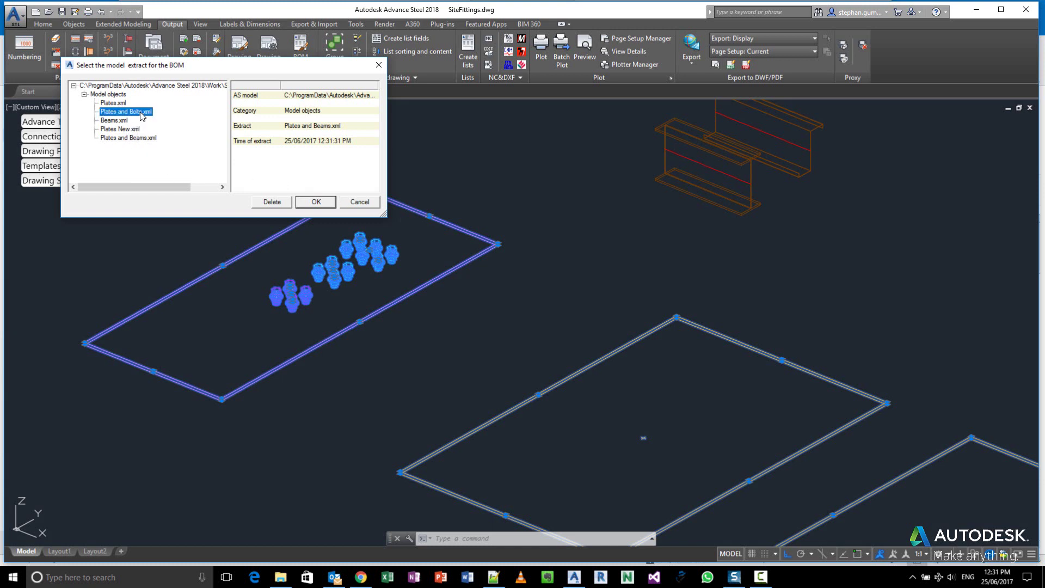
{"action": "left_click", "coordinate": [316, 202]}
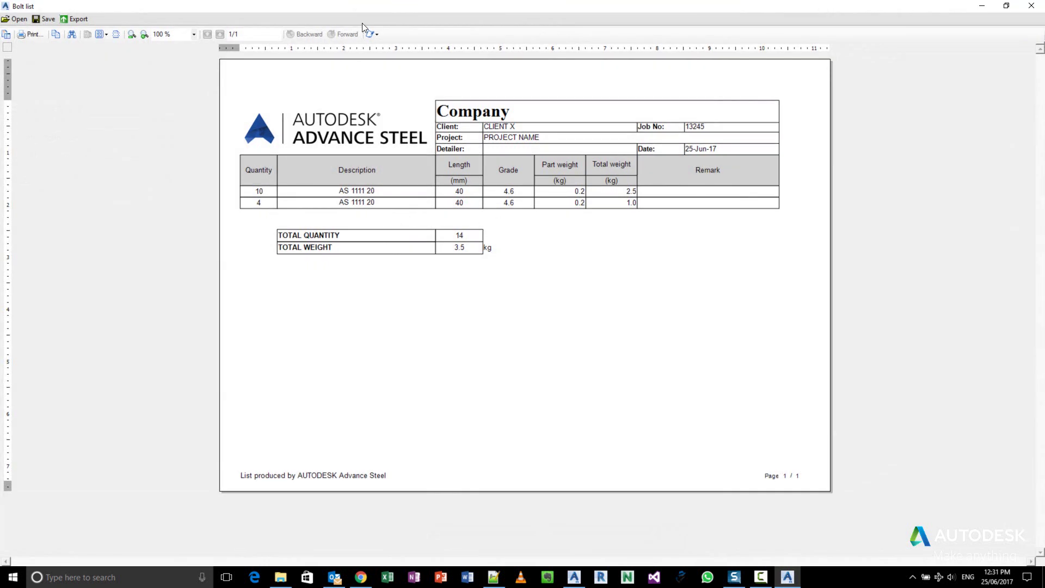
- Reposition and maximize the bolt report window, then close it
{"action": "left_click_drag", "start_coordinate": [368, 10], "coordinate": [655, 296]}
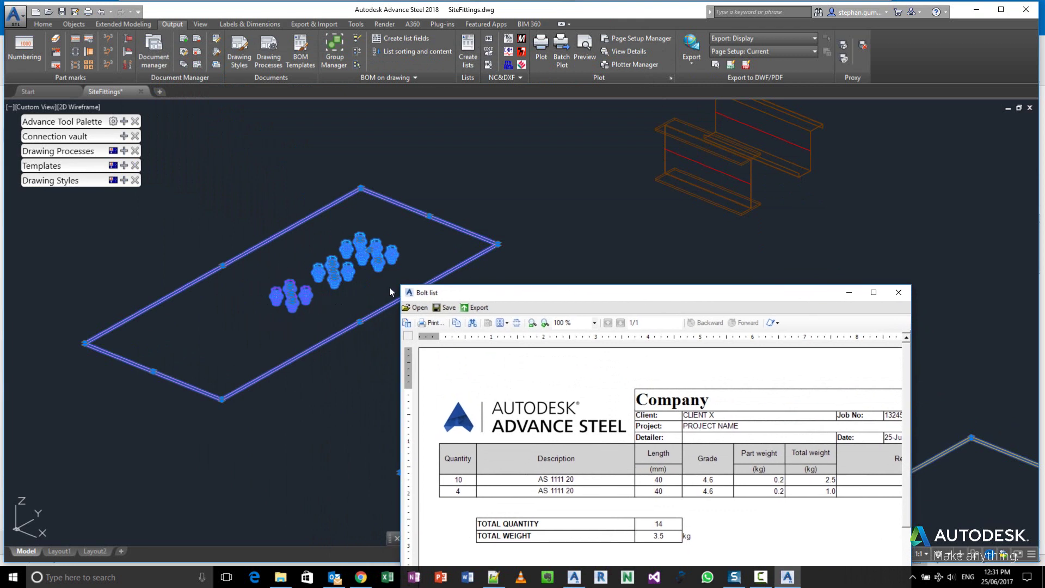
{"action": "left_click_drag", "start_coordinate": [551, 293], "coordinate": [430, 188]}
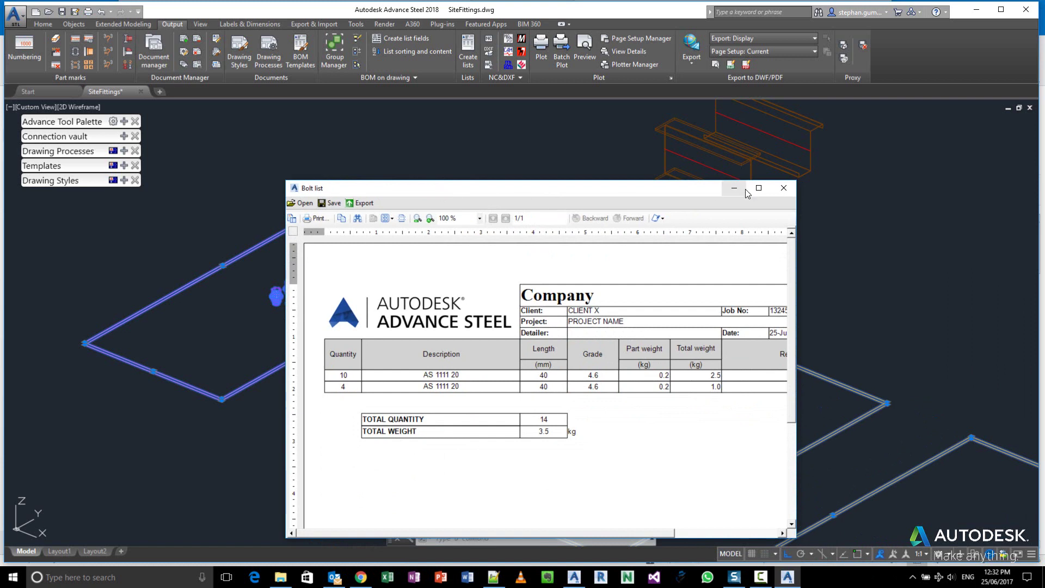
{"action": "double_click", "coordinate": [430, 188]}
{"action": "left_click", "coordinate": [1030, 8]}
- Discard the bolt report and assign OnlyIncludeBoltsWithDenotionSet.xslt as the Filtered Bolt list's XSL filter
{"action": "left_click", "coordinate": [532, 327]}
{"action": "left_click_drag", "start_coordinate": [1040, 117], "coordinate": [838, 172]}
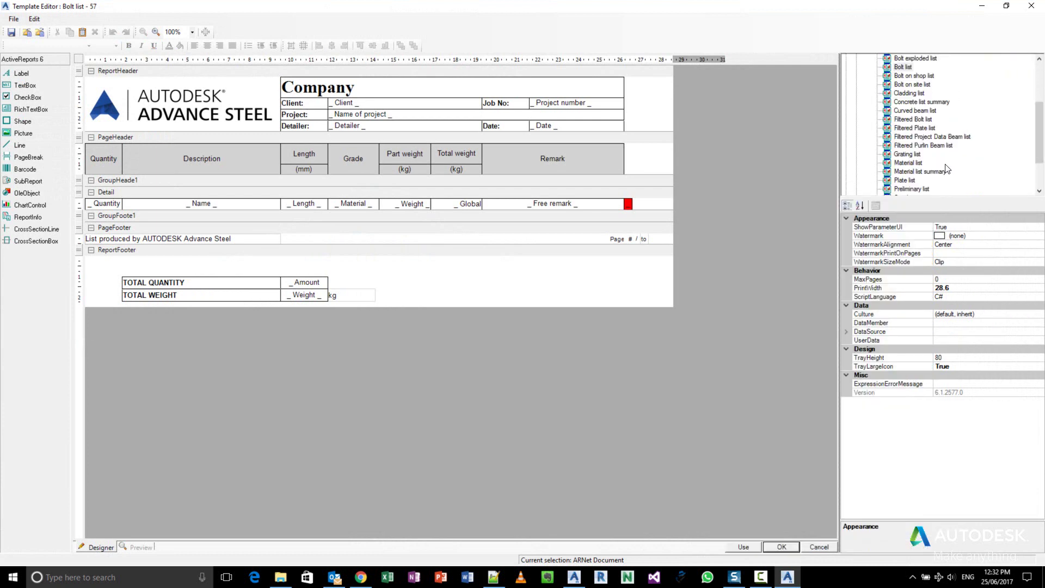
{"action": "left_click", "coordinate": [924, 120]}
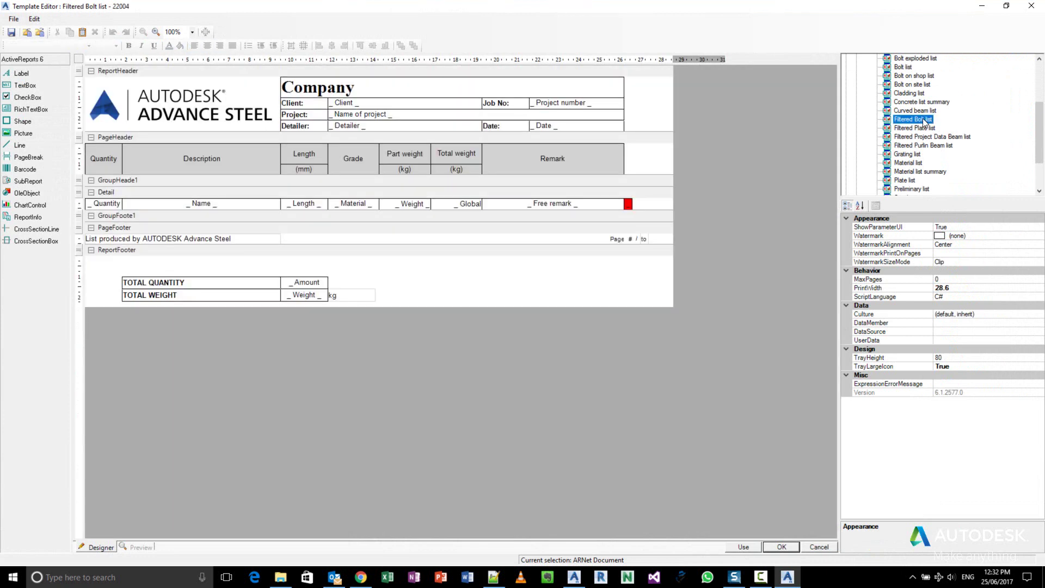
{"action": "right_click", "coordinate": [925, 122]}
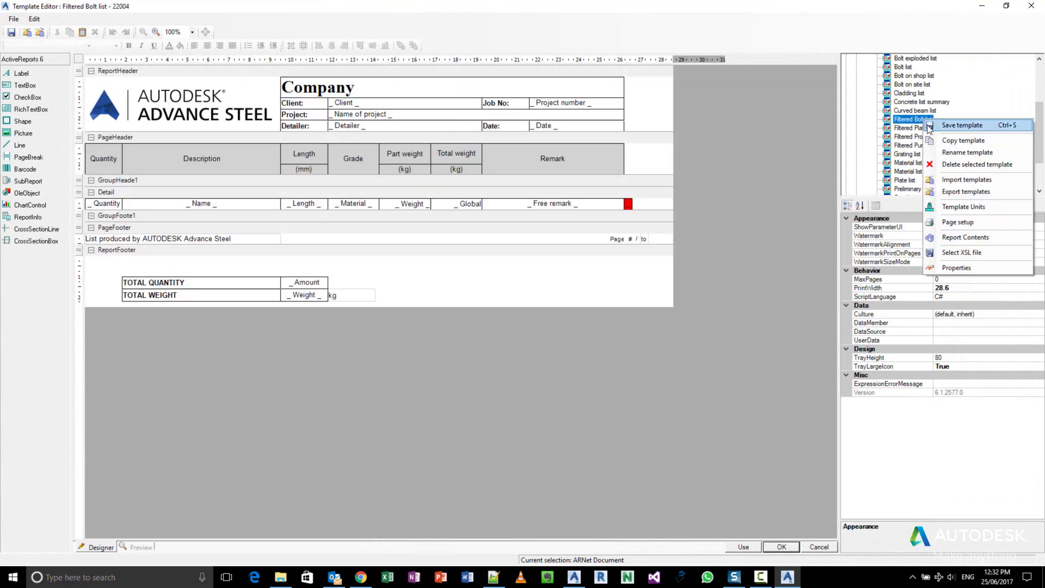
{"action": "left_click", "coordinate": [954, 253]}
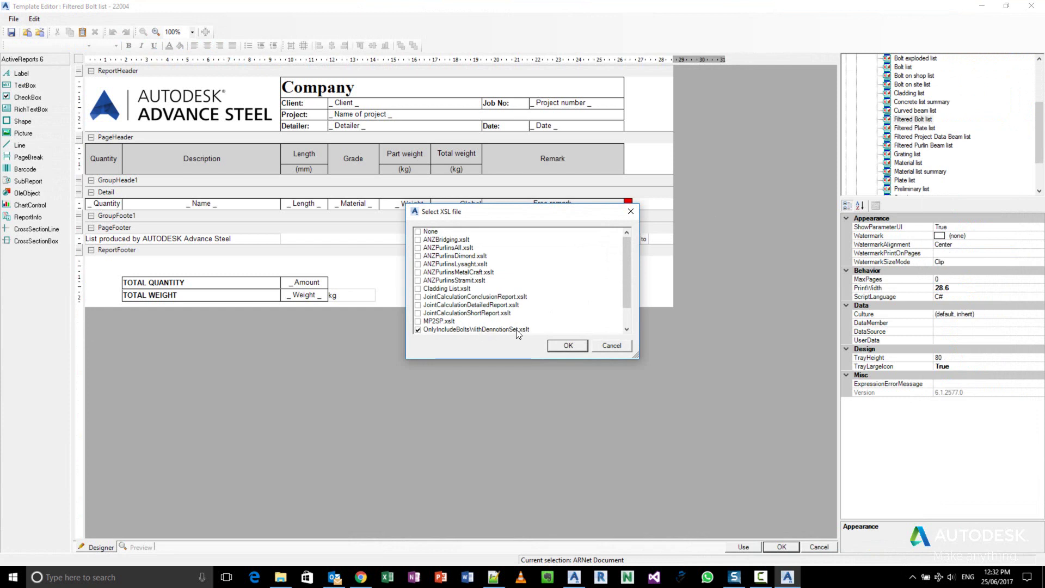
{"action": "left_click", "coordinate": [572, 352]}
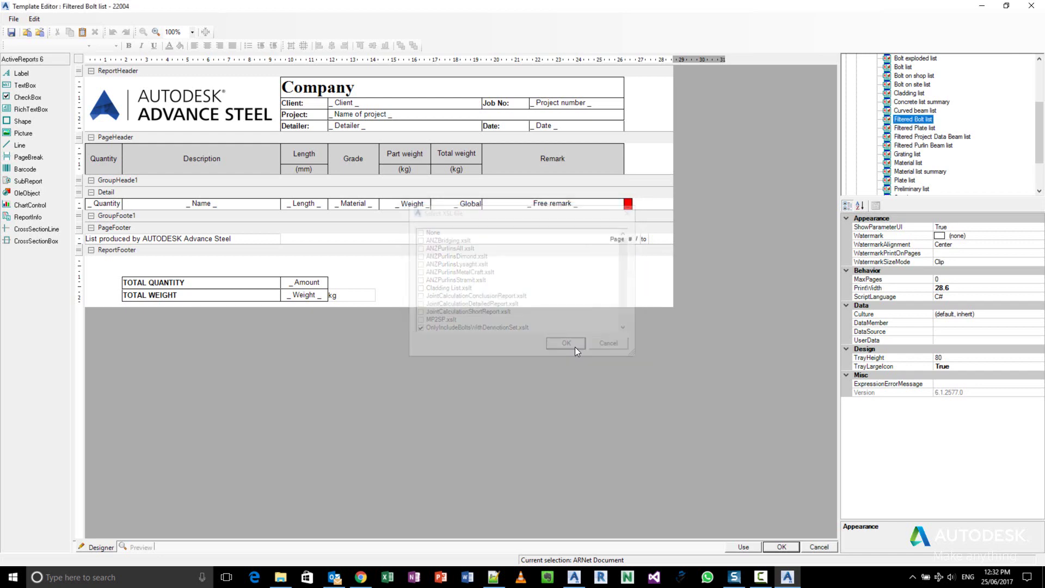
- Preview the Filtered Bolt list on Plates and Bolts.xml (10 AS 1111 20 bolts, 2.5 kg), then discard it
{"action": "left_click", "coordinate": [740, 548]}
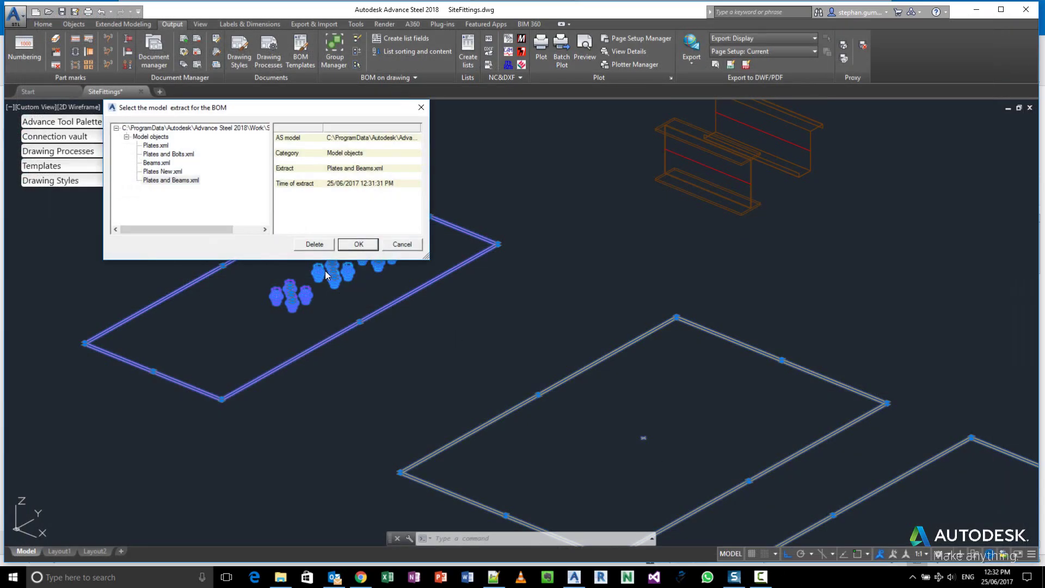
{"action": "left_click", "coordinate": [183, 155]}
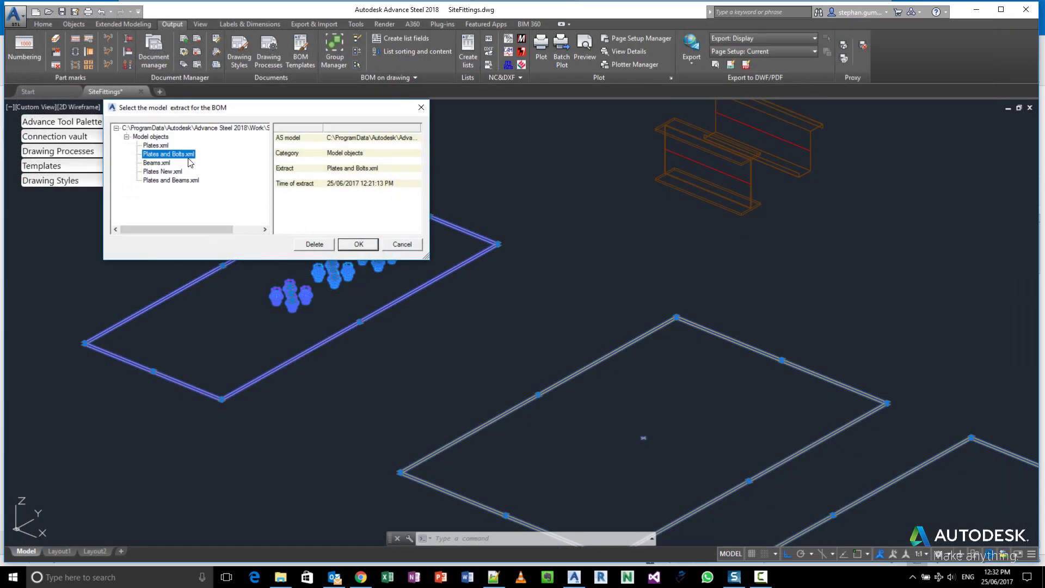
{"action": "left_click", "coordinate": [358, 245]}
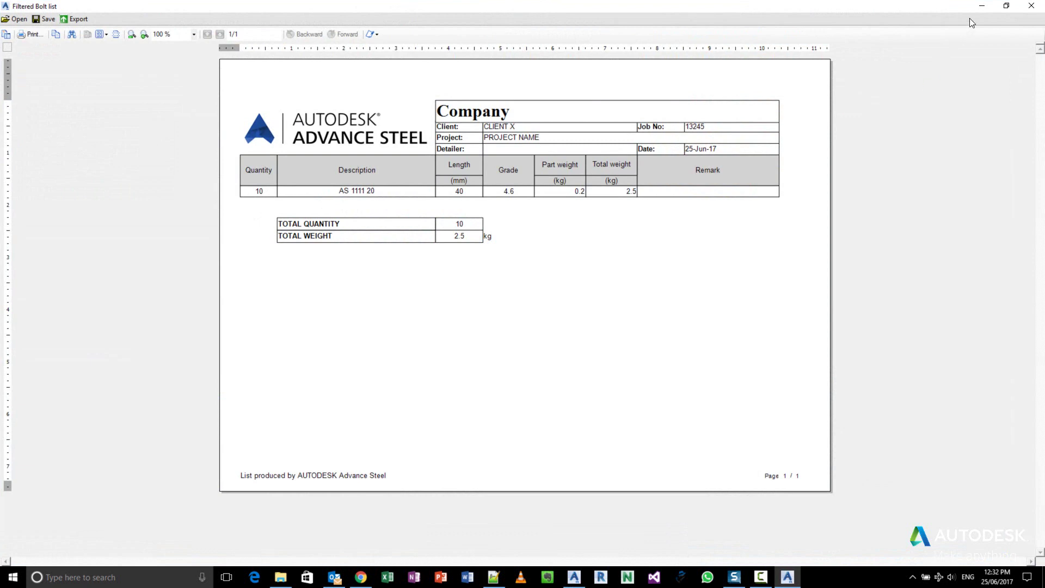
{"action": "left_click", "coordinate": [1030, 5]}
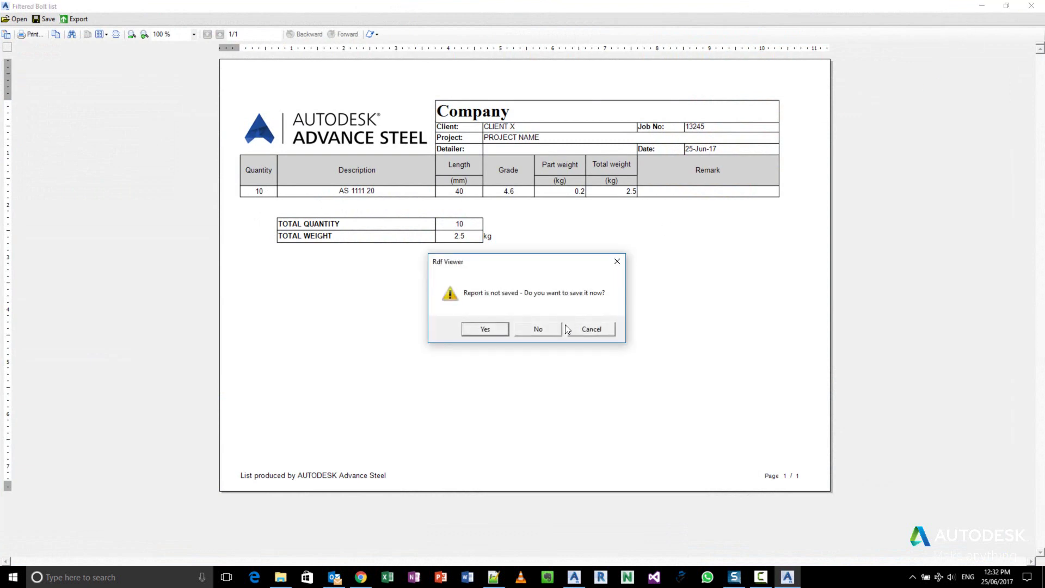
{"action": "left_click", "coordinate": [539, 329]}
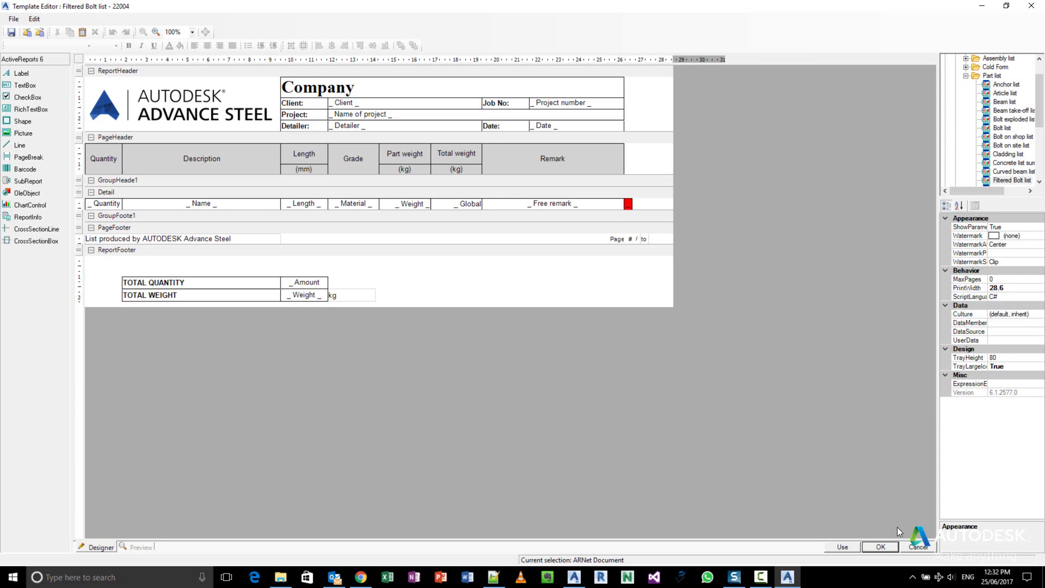
- Close the Template Editor, reposition the view, and crossing-select both beams
{"action": "left_click", "coordinate": [915, 547]}
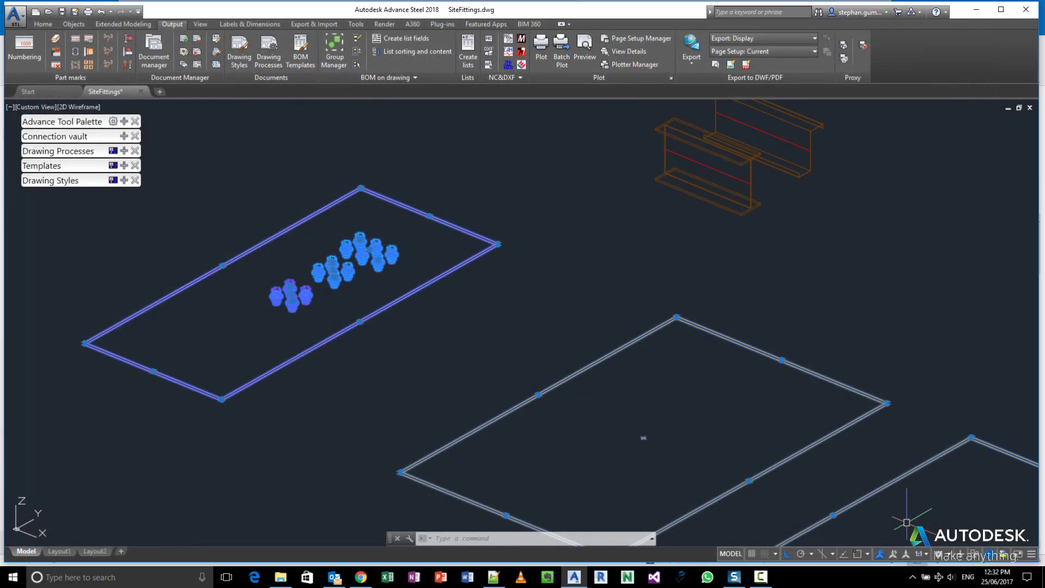
{"action": "mouse_move", "coordinate": [835, 294]}
{"action": "middle_mouse_down"}
{"action": "mouse_move", "coordinate": [730, 325]}
{"action": "mouse_move", "coordinate": [599, 427]}
{"action": "middle_mouse_up"}
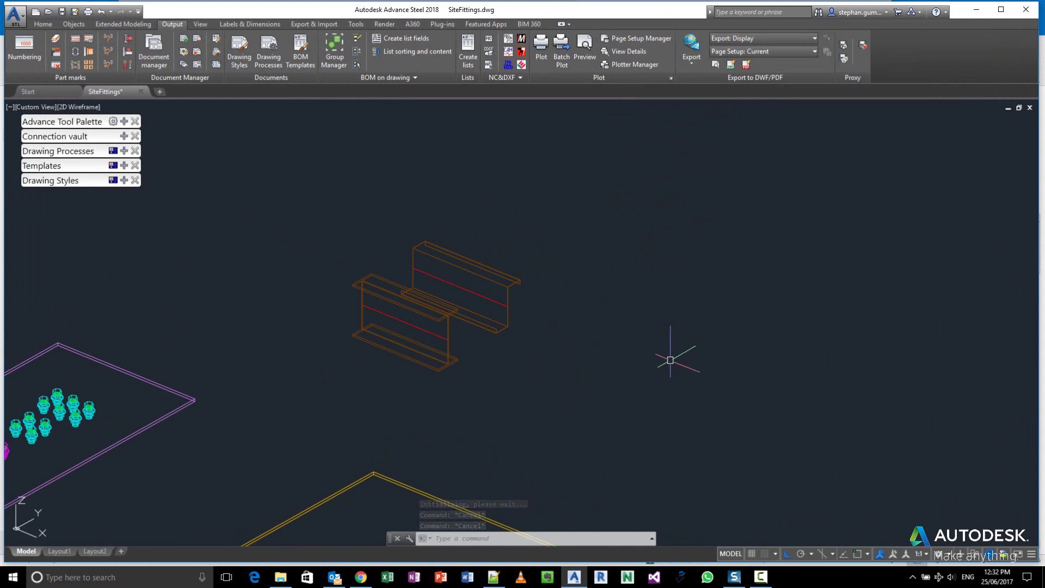
{"action": "middle_click_drag", "start_coordinate": [637, 390], "coordinate": [454, 400], "text": "shift"}
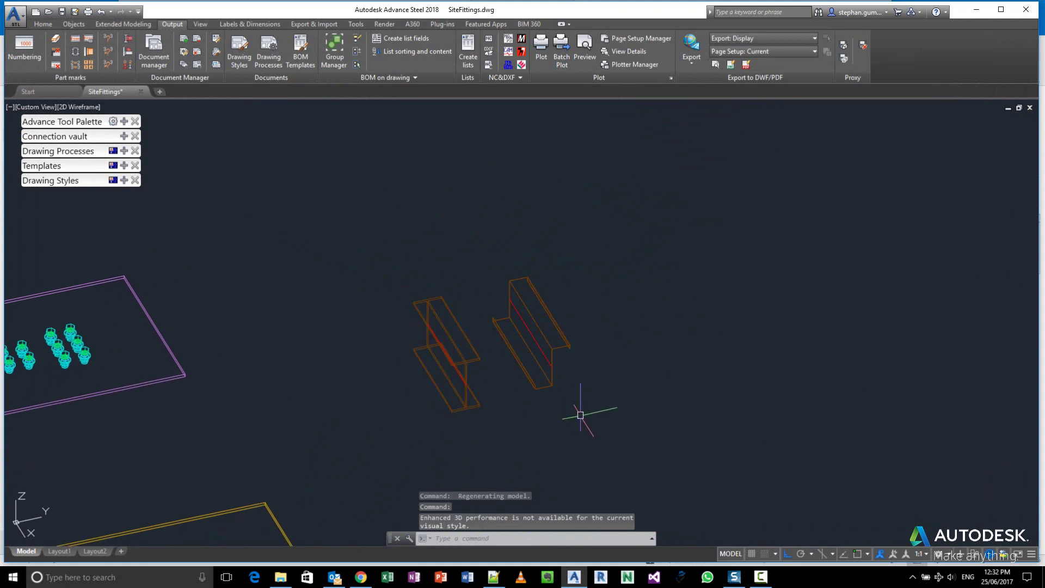
{"action": "left_click", "coordinate": [683, 446]}
{"action": "left_click", "coordinate": [401, 265]}
- Create lists for the selected beams, saving the extract as BEAMSPLATES
{"action": "left_click", "coordinate": [468, 59]}
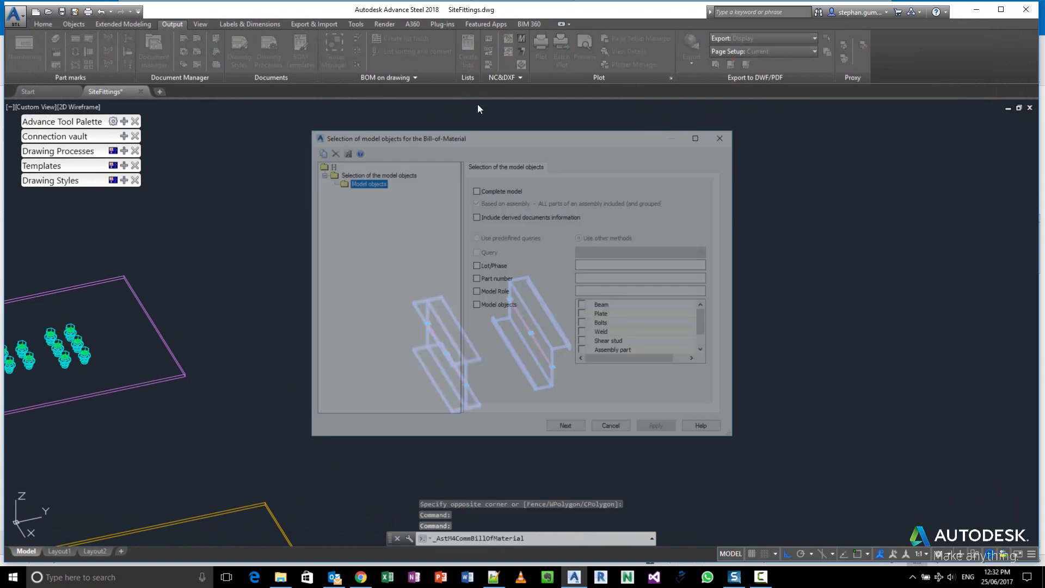
{"action": "left_click", "coordinate": [569, 429]}
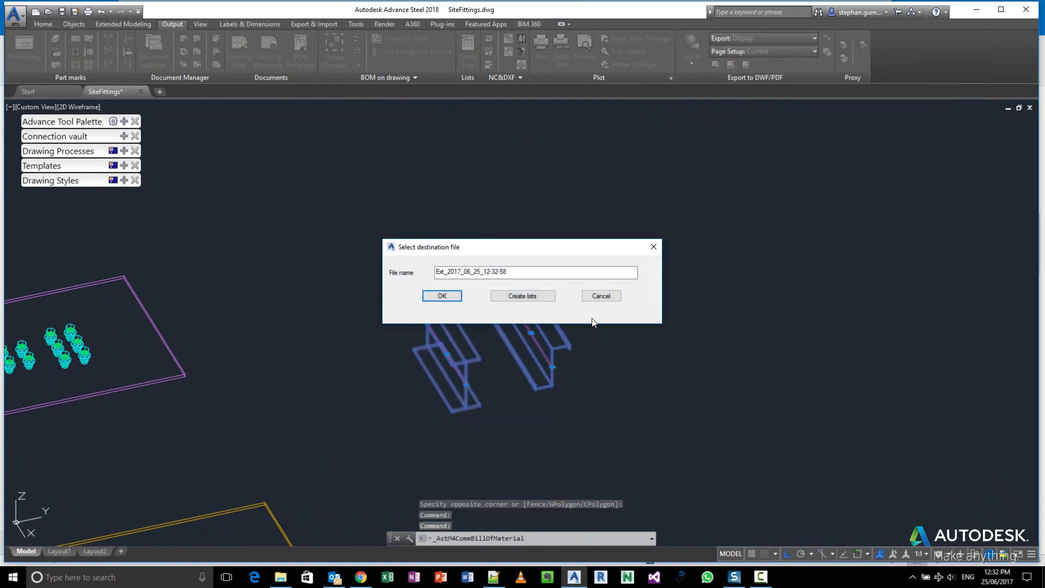
{"action": "double_click", "coordinate": [479, 271]}
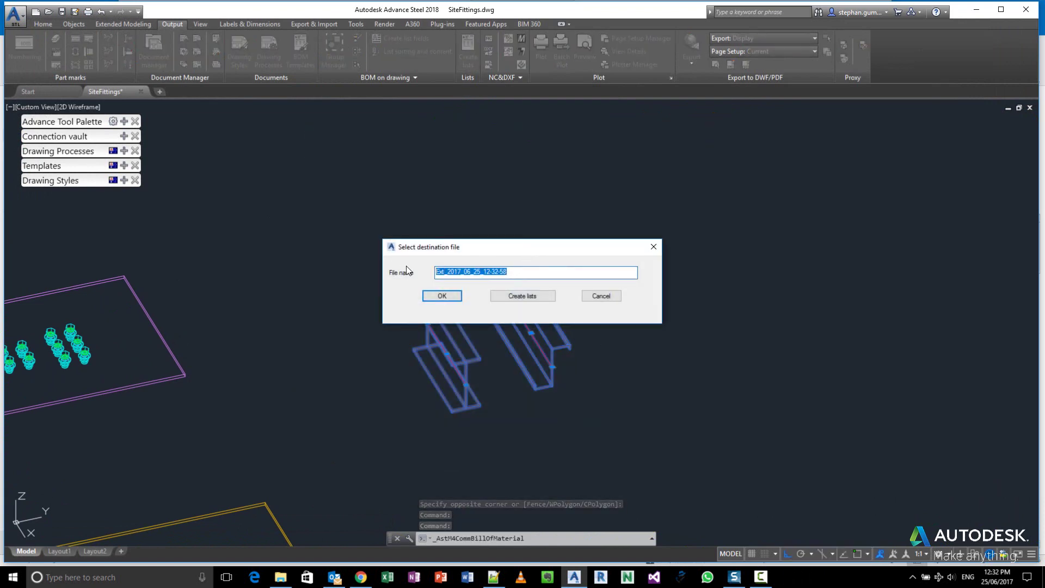
{"action": "type", "text": "BEAMS"}
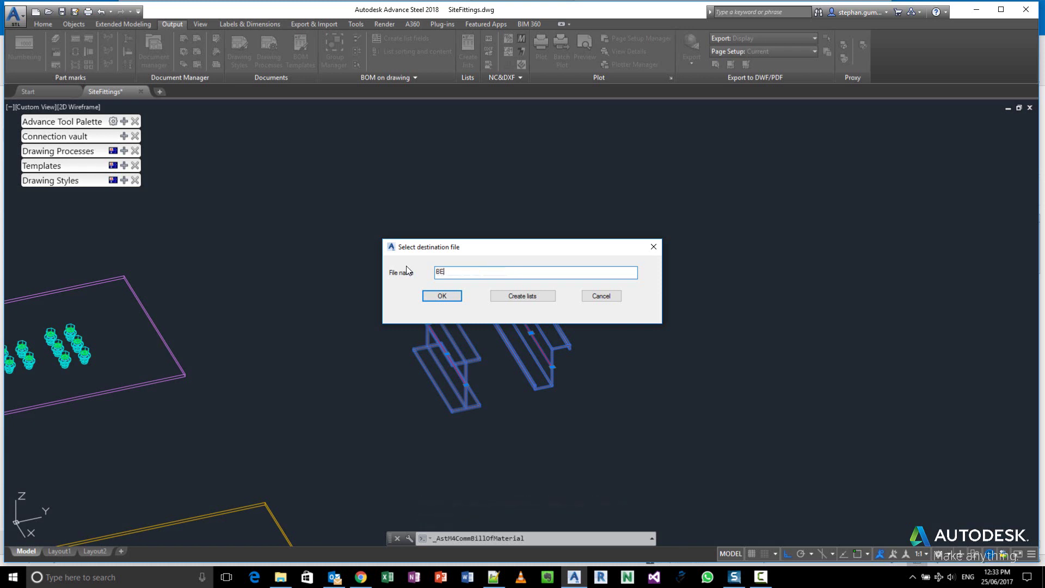
{"action": "type", "text": "PLATES_Data"}
{"action": "left_click", "coordinate": [524, 296]}
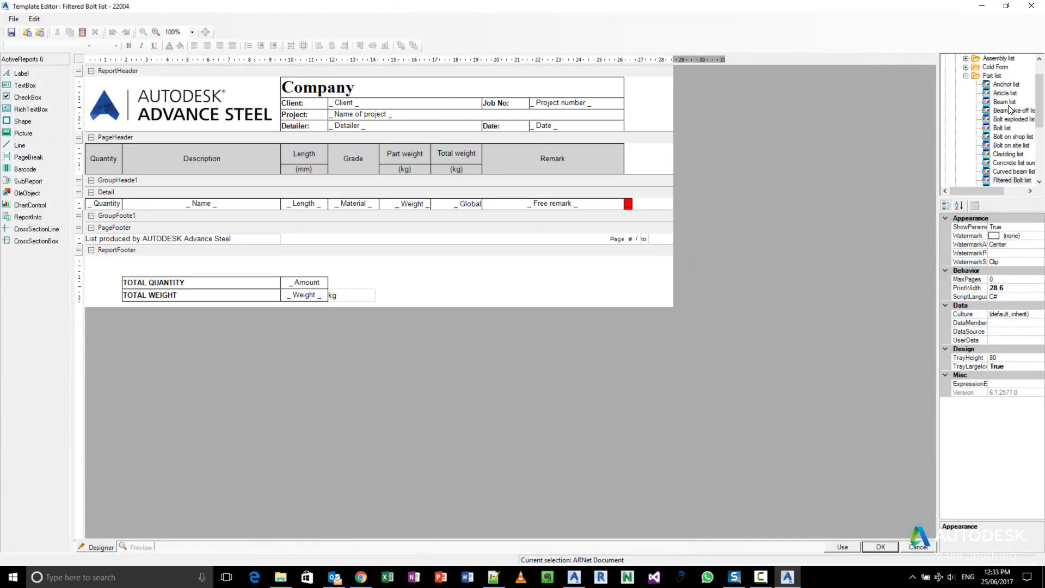
- Run the Beam list on BEAMSPLATES_Data.xml, listing beams 1007 and 1008 (8.1 kg), then discard it
{"action": "left_click", "coordinate": [1005, 102]}
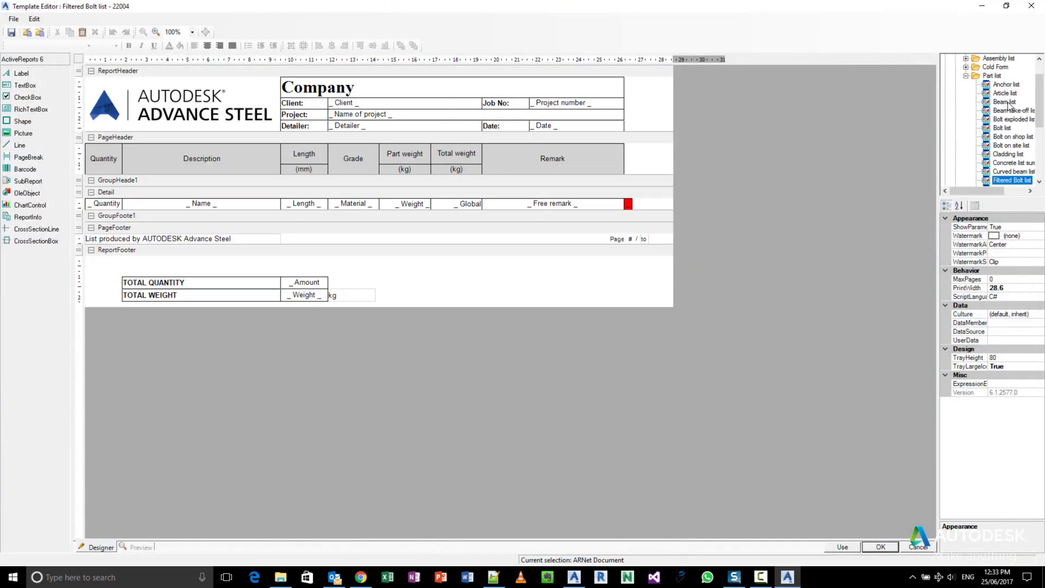
{"action": "left_click", "coordinate": [871, 547]}
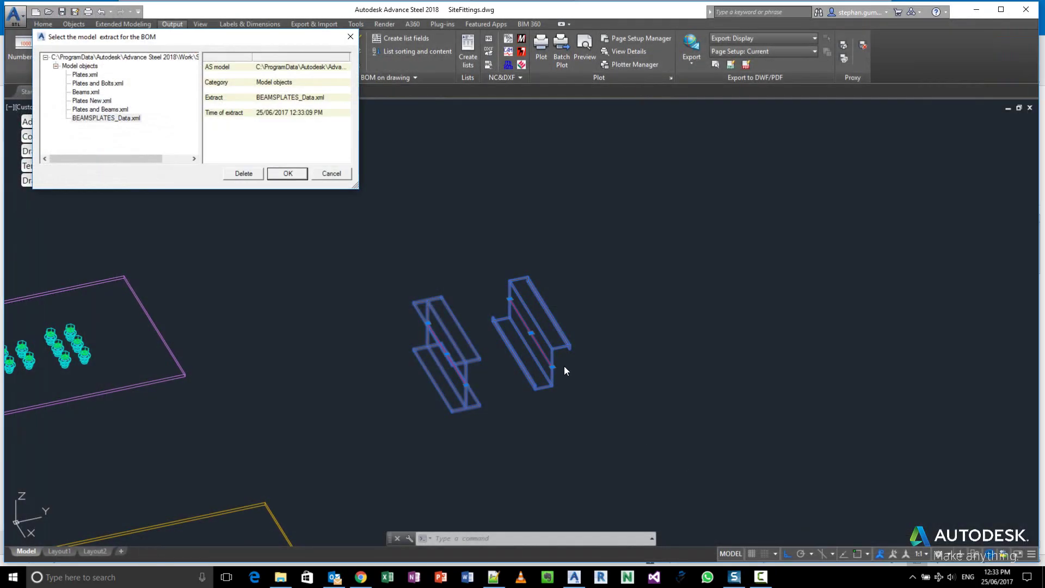
{"action": "left_click", "coordinate": [289, 169]}
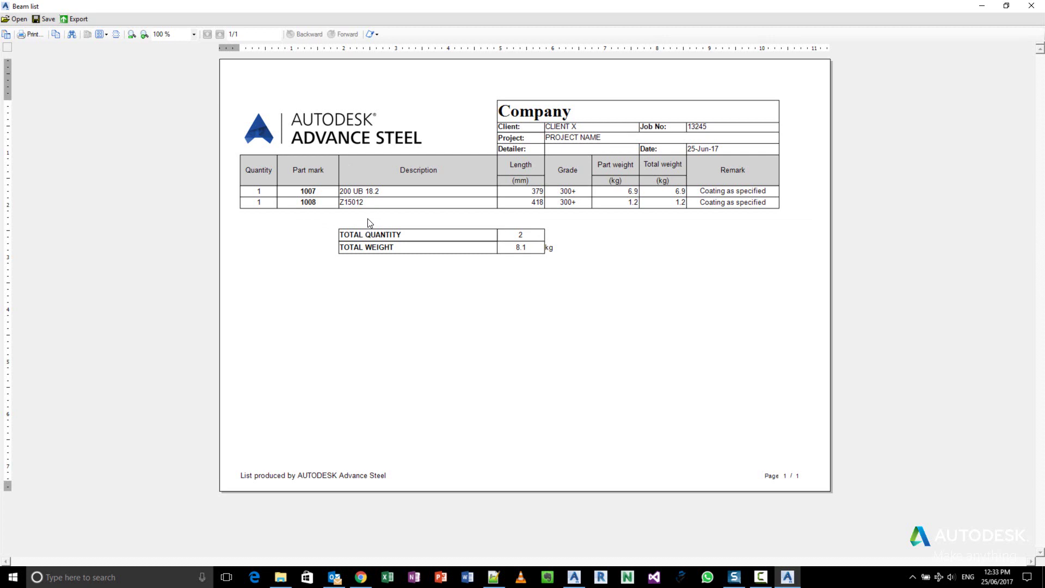
{"action": "left_click", "coordinate": [1039, 4]}
{"action": "left_click", "coordinate": [554, 333]}
{"action": "left_click_drag", "start_coordinate": [1037, 115], "coordinate": [1035, 151]}
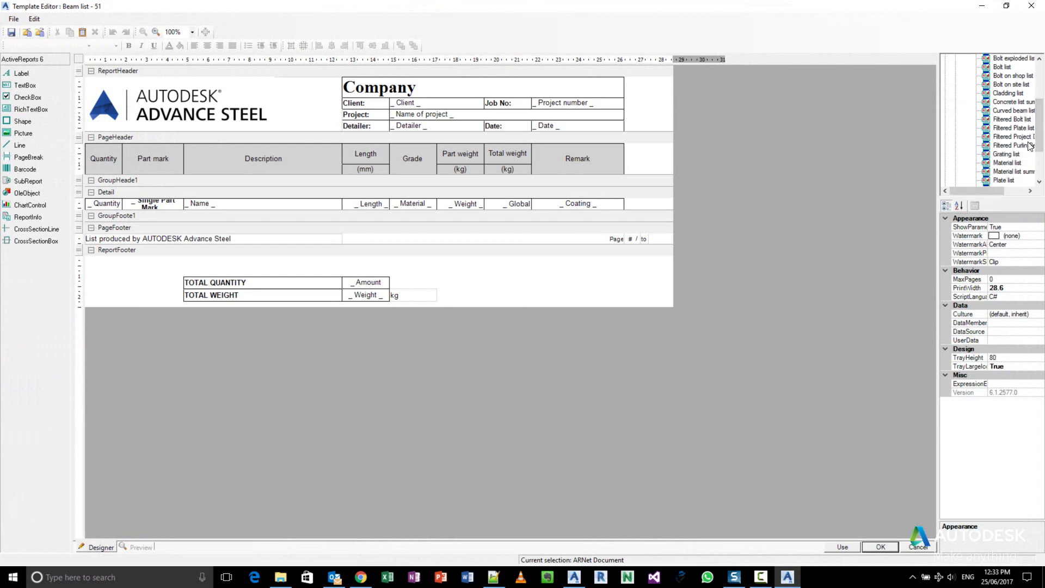
- Change the Filtered Purlin Beam list's Description field content from User Attribute 1 to Name
{"action": "left_click", "coordinate": [1023, 146]}
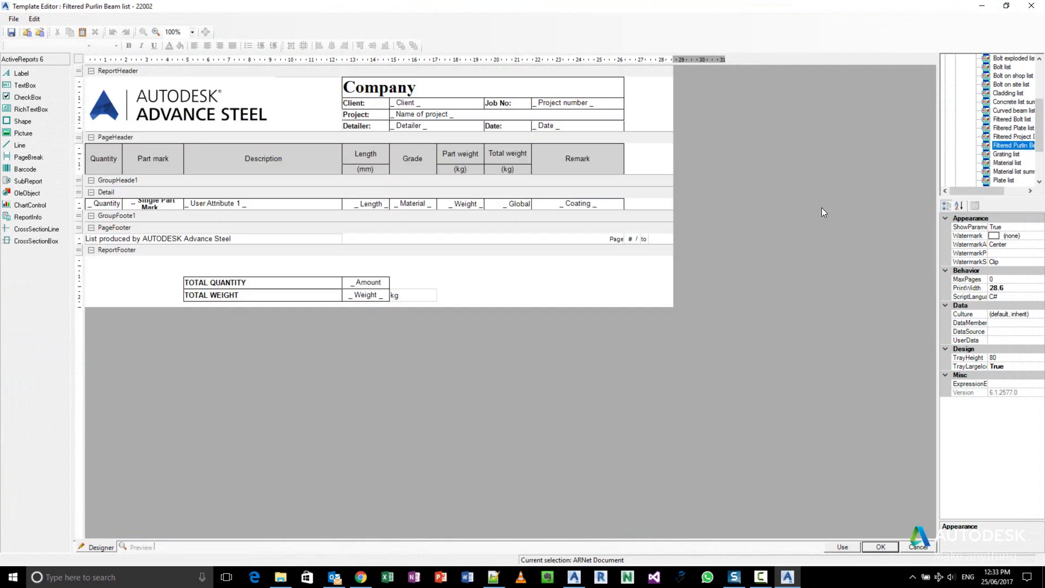
{"action": "left_click", "coordinate": [242, 207]}
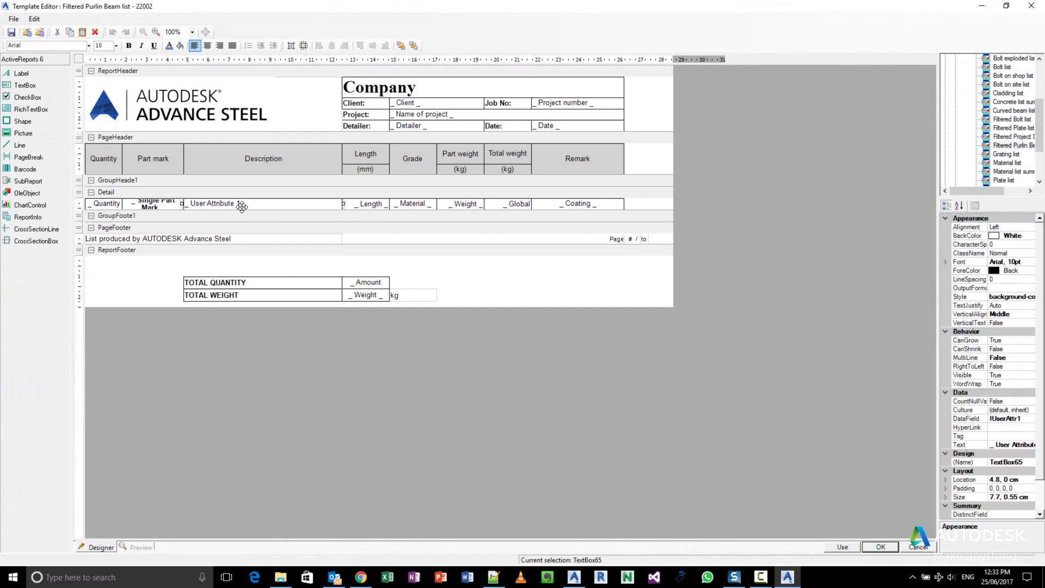
{"action": "right_click", "coordinate": [242, 207]}
{"action": "left_click", "coordinate": [294, 320]}
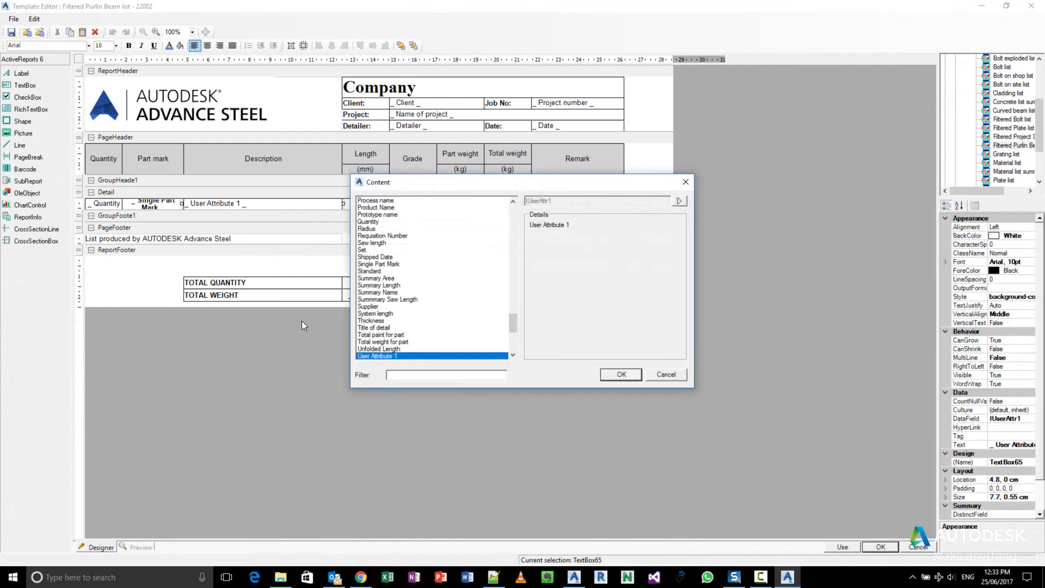
{"action": "type", "text": "N"}
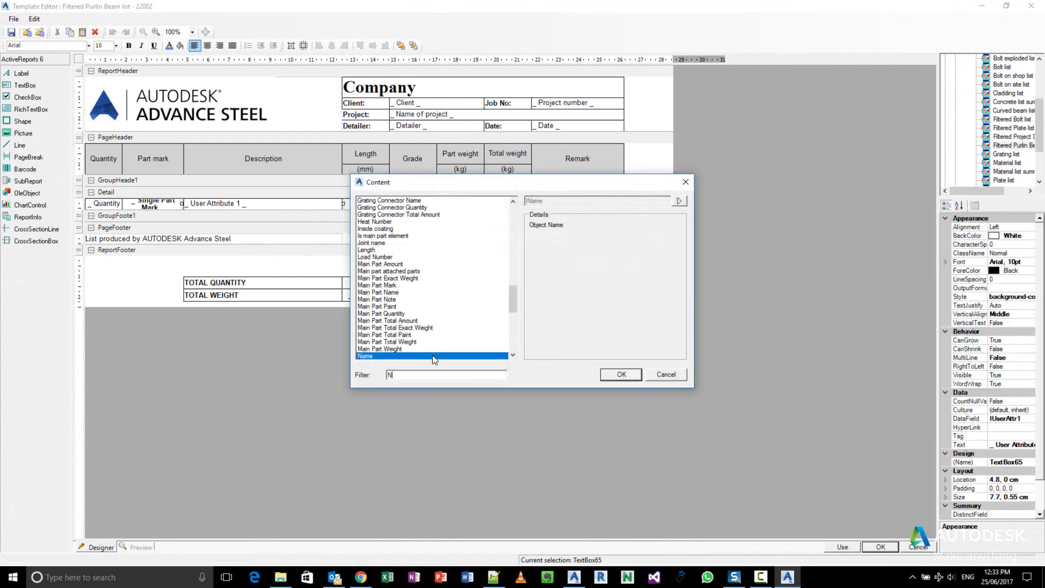
{"action": "left_click", "coordinate": [627, 375]}
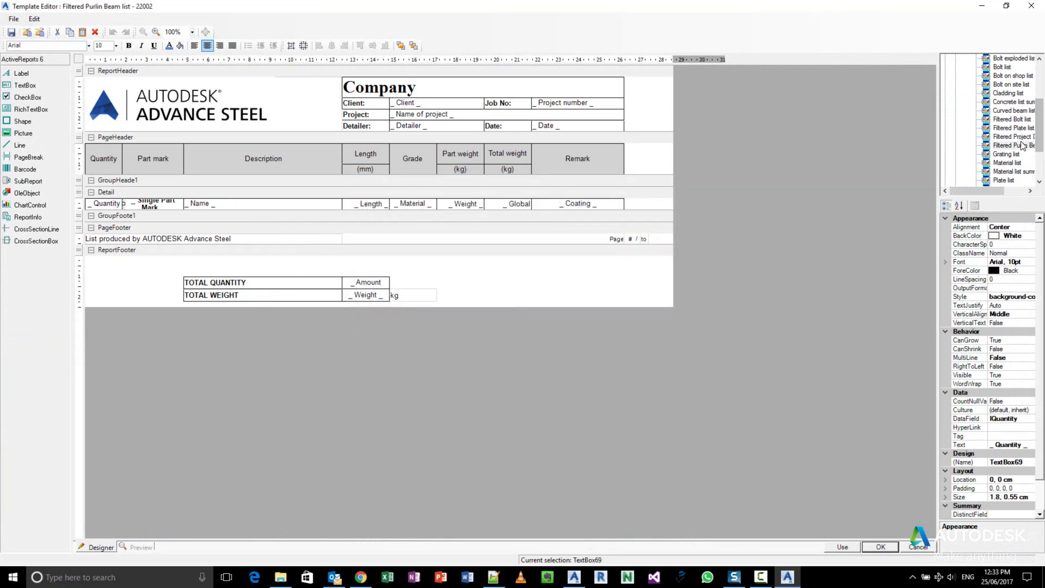
- Set the Filtered Purlin Beam list's report contents to Straight Beams and its XSL filter to ANZPurlinsAll.xslt
{"action": "right_click", "coordinate": [1002, 144]}
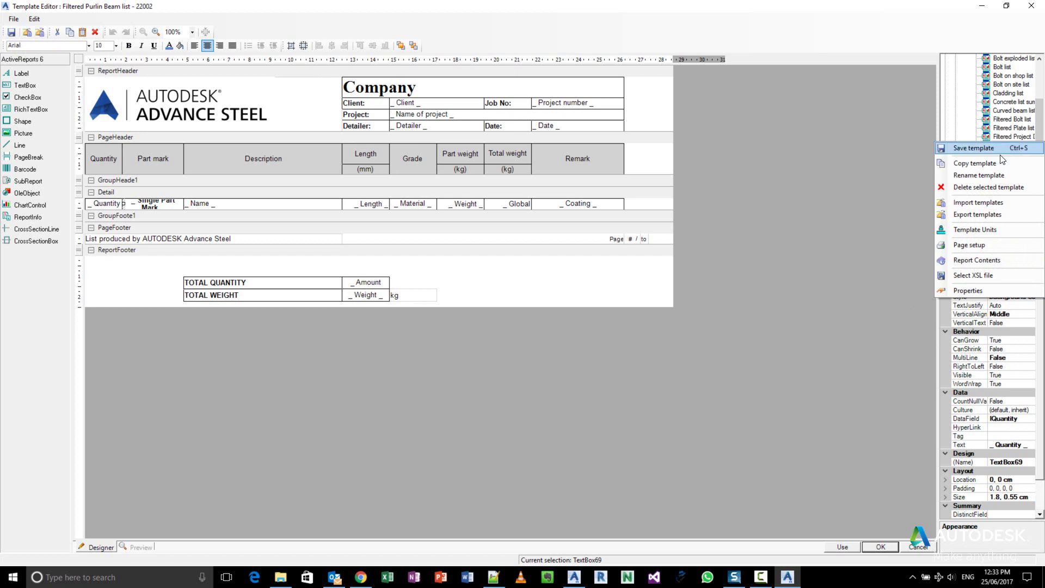
{"action": "left_click", "coordinate": [974, 262]}
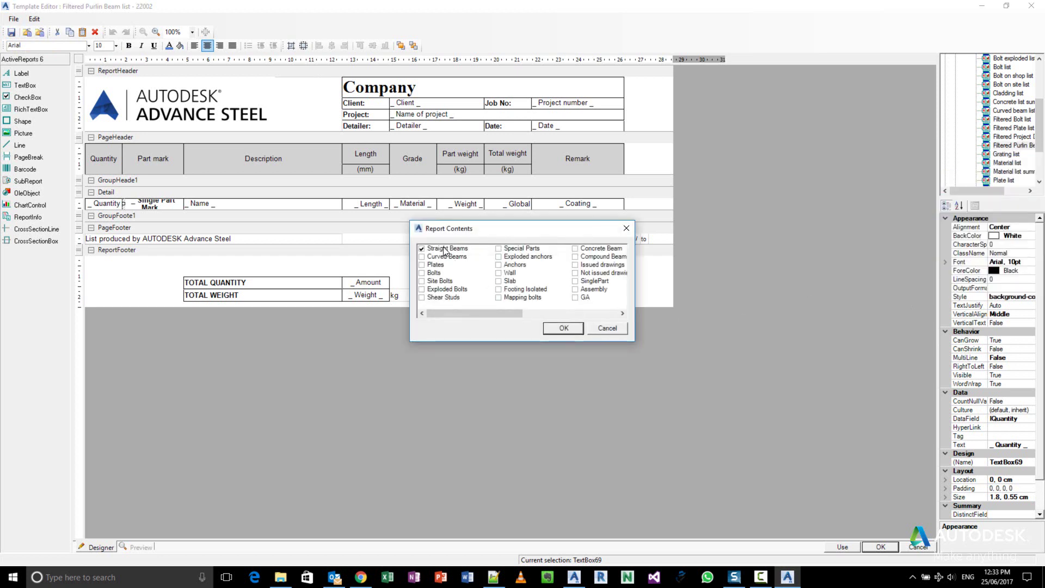
{"action": "left_click", "coordinate": [564, 328]}
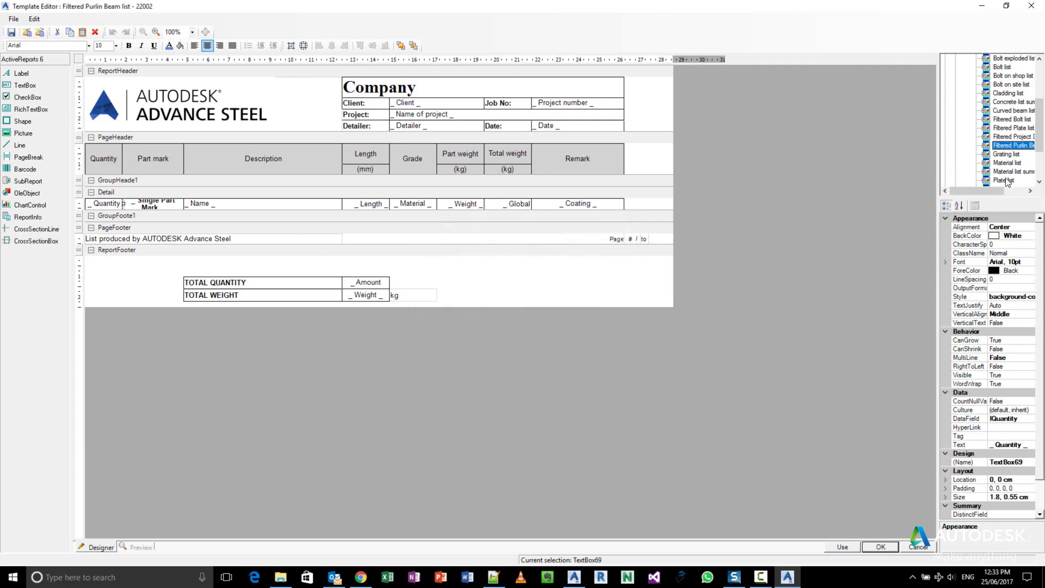
{"action": "right_click", "coordinate": [1014, 150]}
{"action": "left_click", "coordinate": [961, 279]}
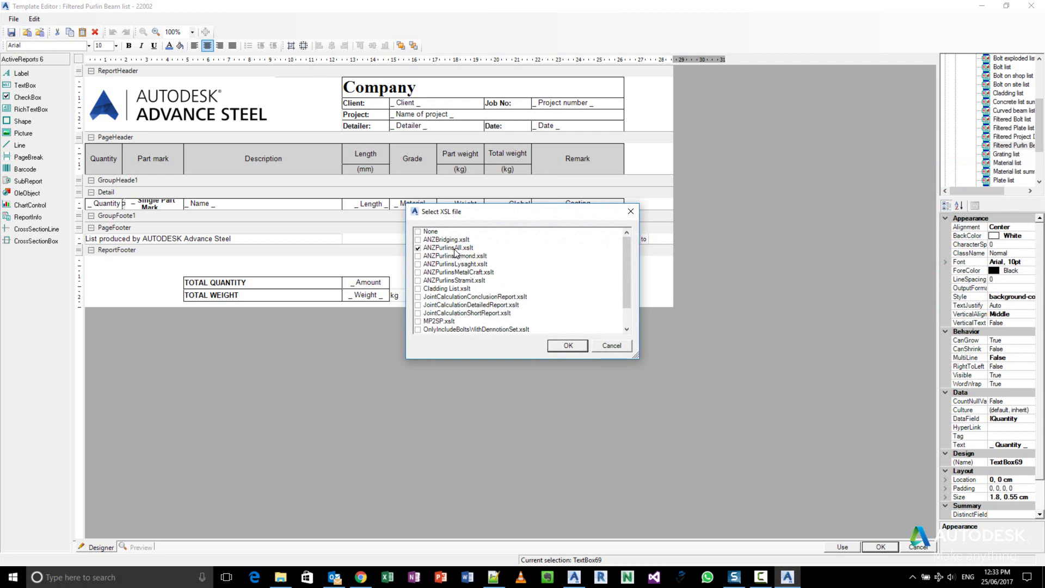
{"action": "left_click", "coordinate": [578, 350]}
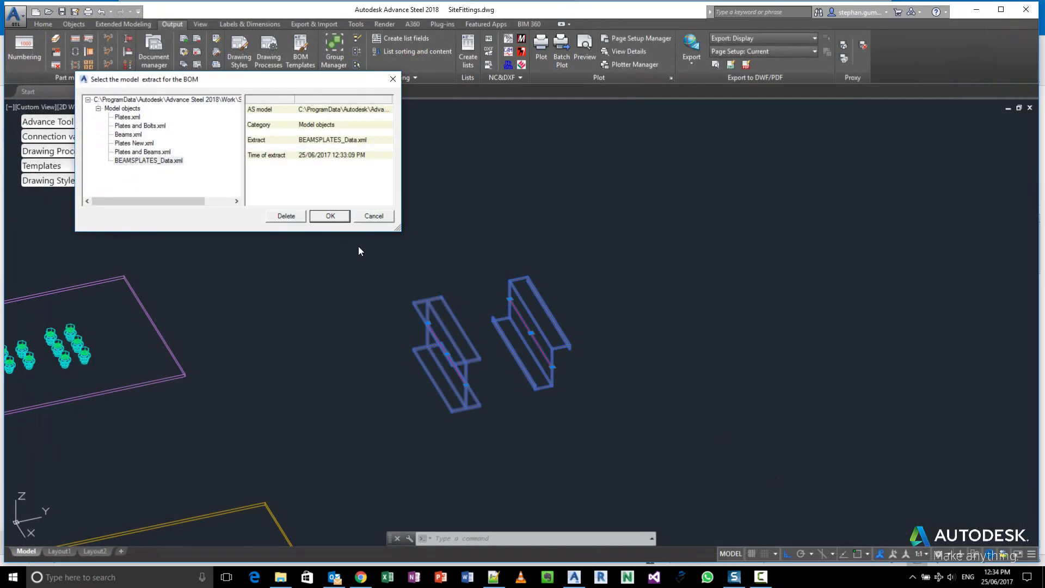
- Generate the Filtered Purlin Beam list from BEAMSPLATES_Data.xml, showing only beam 1008 Z15012 (1.2 kg), then close it
{"action": "left_click", "coordinate": [177, 162]}
{"action": "left_click", "coordinate": [329, 216]}
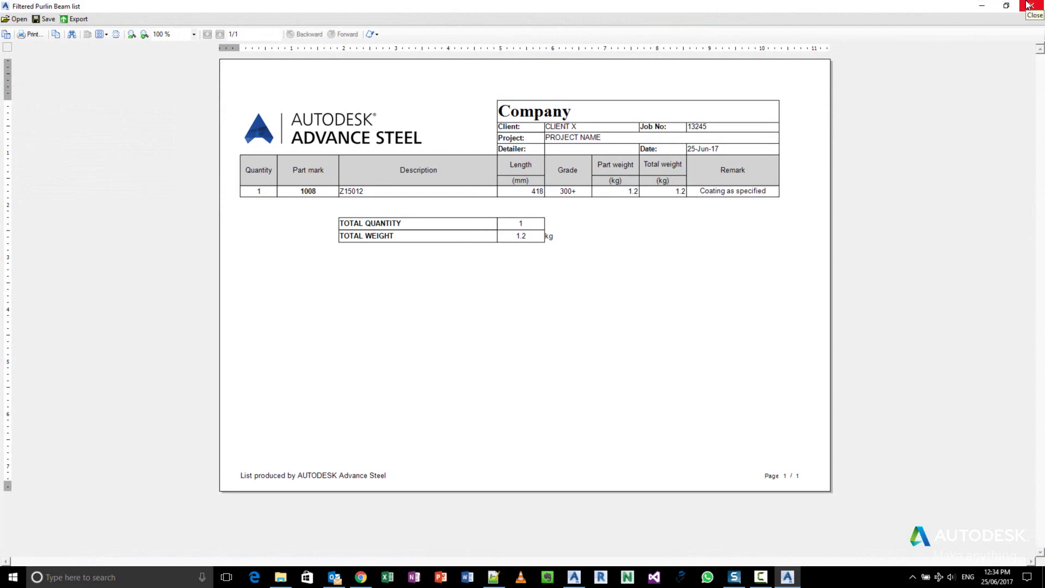
{"action": "left_click", "coordinate": [1031, 6]}
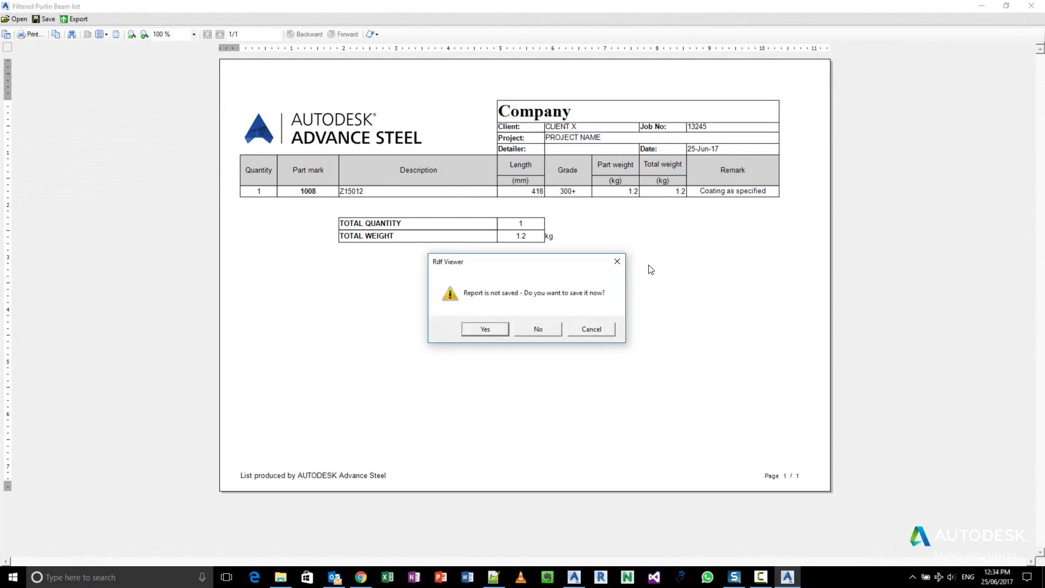
- Discard the purlin report and verify the Filtered Project Data Beam list's User columns use UserAttr1–UserAttr3
{"action": "left_click", "coordinate": [538, 329]}
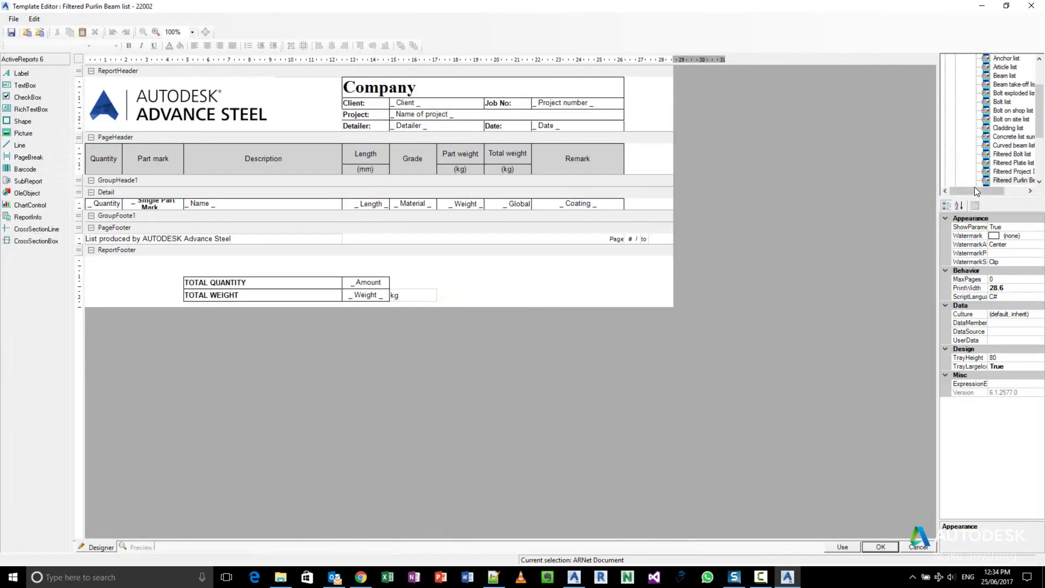
{"action": "left_click_drag", "start_coordinate": [1040, 140], "coordinate": [1040, 158]}
{"action": "left_click_drag", "start_coordinate": [938, 157], "coordinate": [760, 175]}
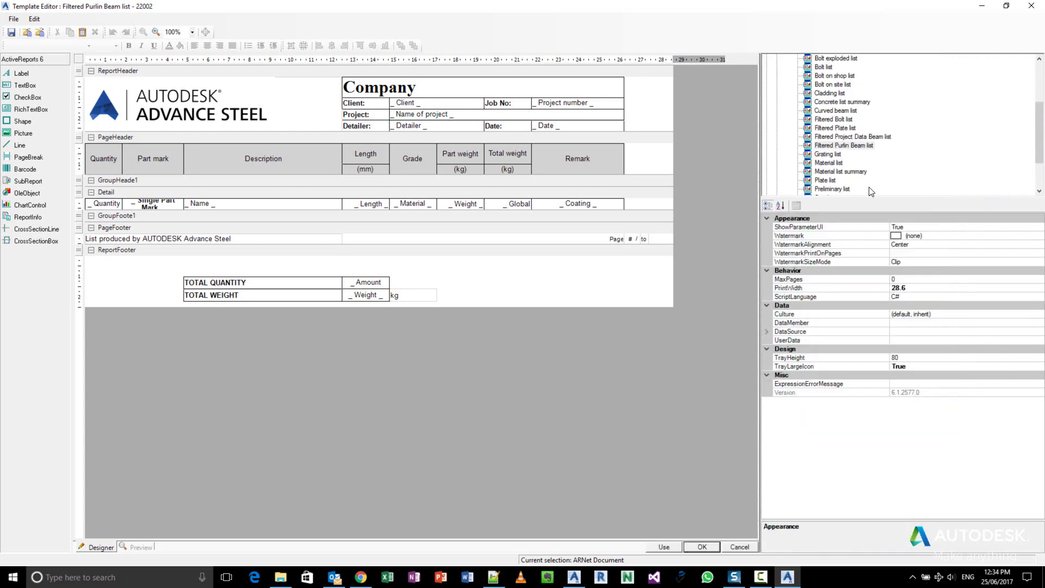
{"action": "left_click", "coordinate": [864, 140]}
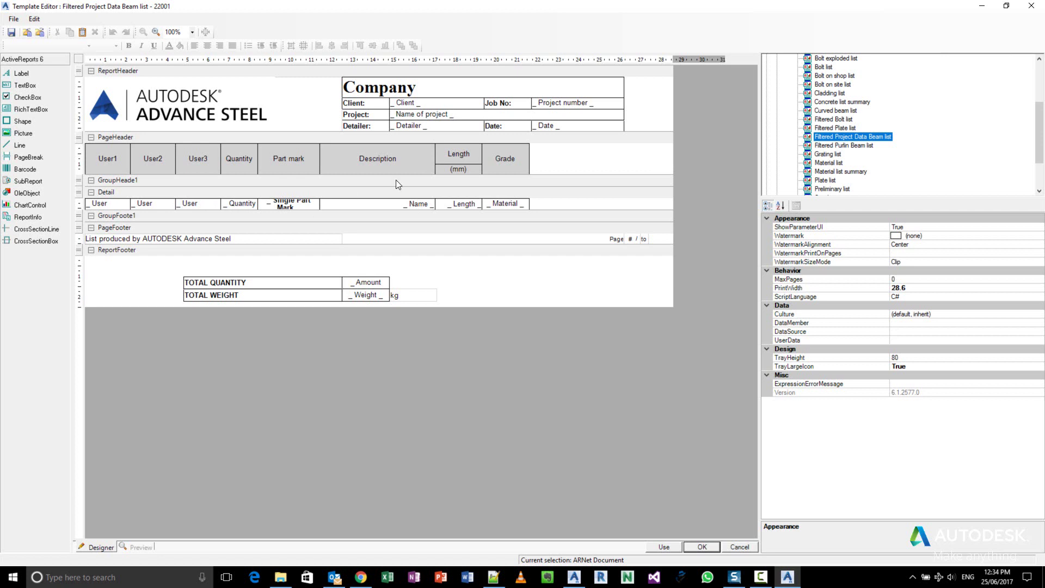
{"action": "left_click", "coordinate": [126, 201]}
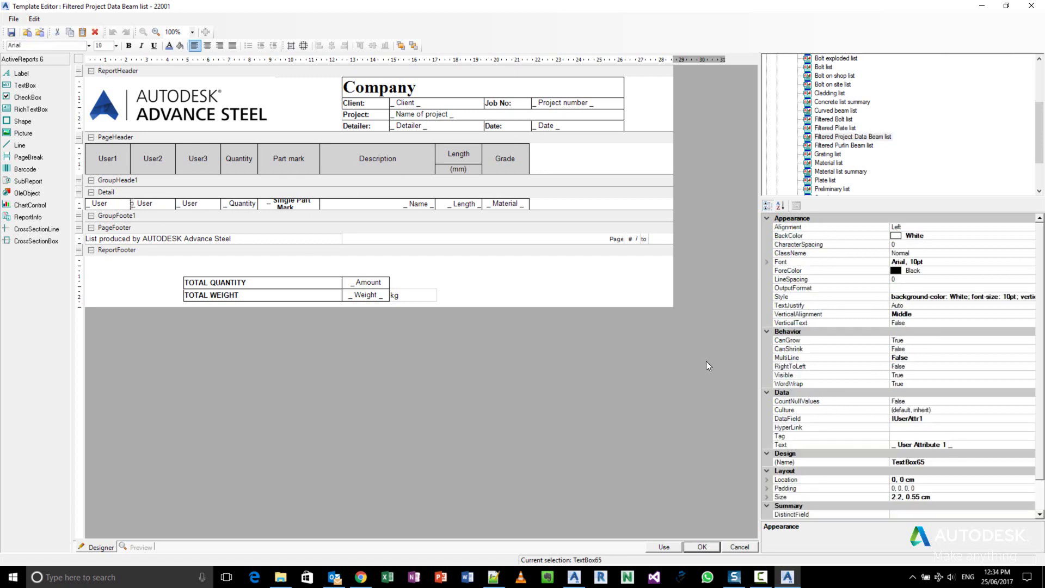
{"action": "left_click", "coordinate": [158, 205]}
{"action": "left_click", "coordinate": [210, 204]}
{"action": "left_click", "coordinate": [714, 547]}
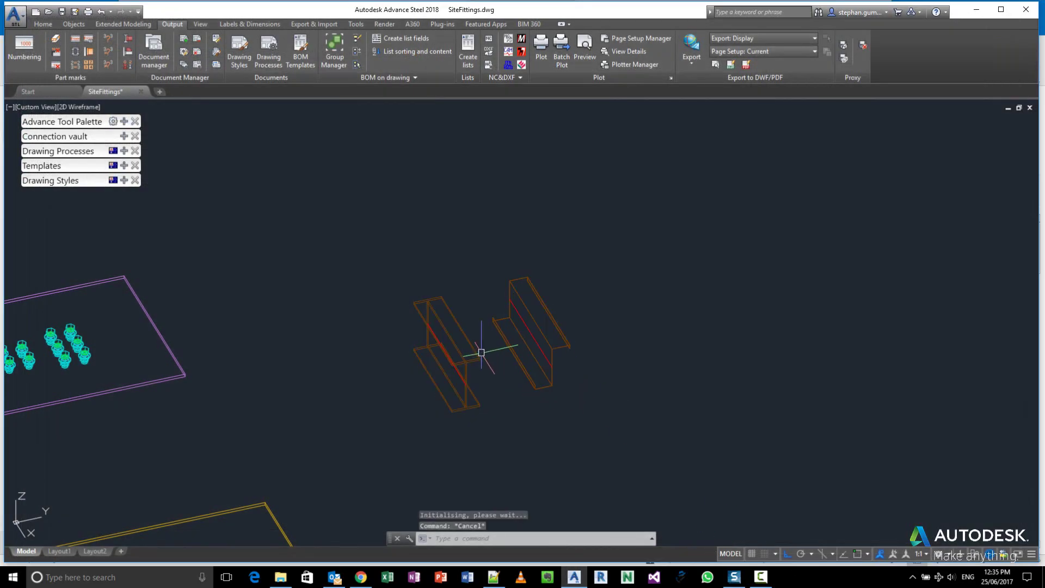
{"action": "double_click", "coordinate": [478, 357]}
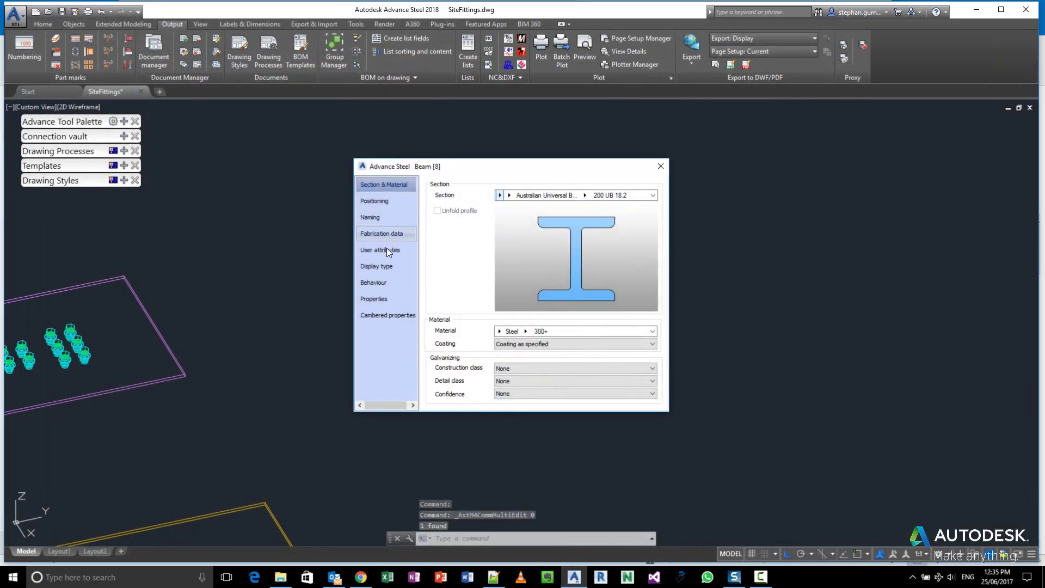
{"action": "left_click", "coordinate": [384, 249]}
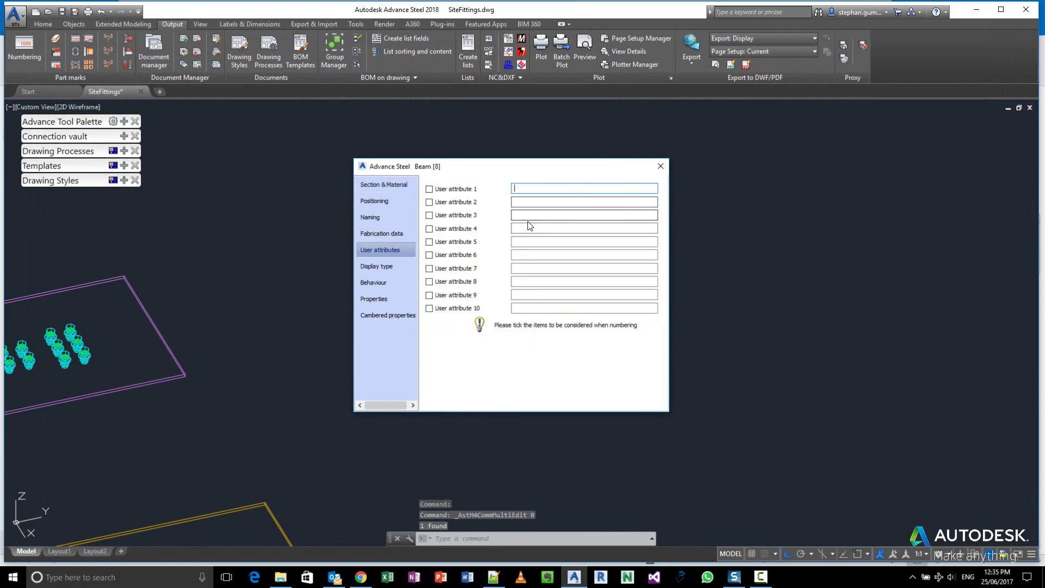
{"action": "left_click", "coordinate": [661, 167]}
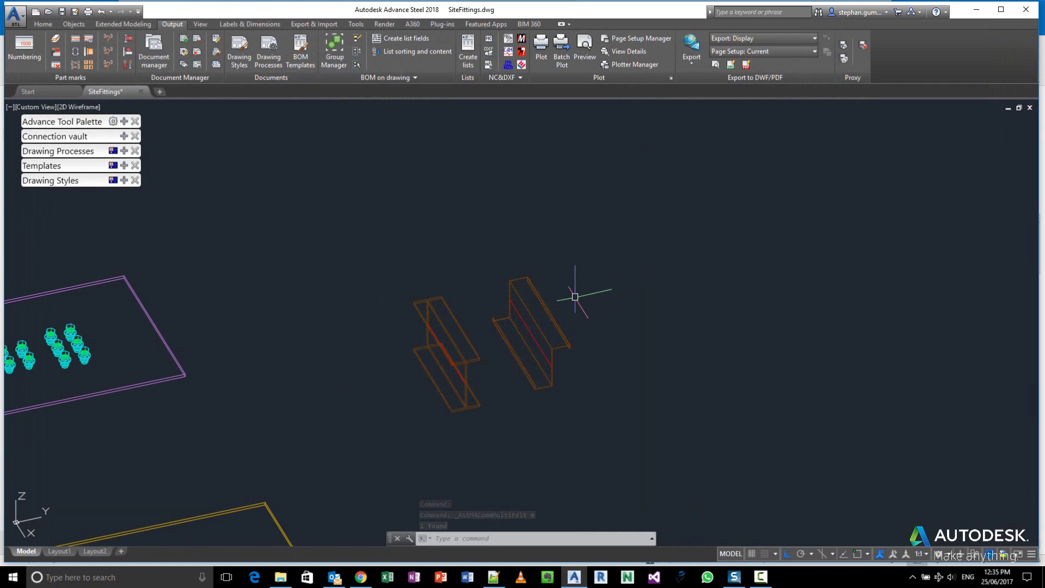
{"action": "double_click", "coordinate": [567, 304]}
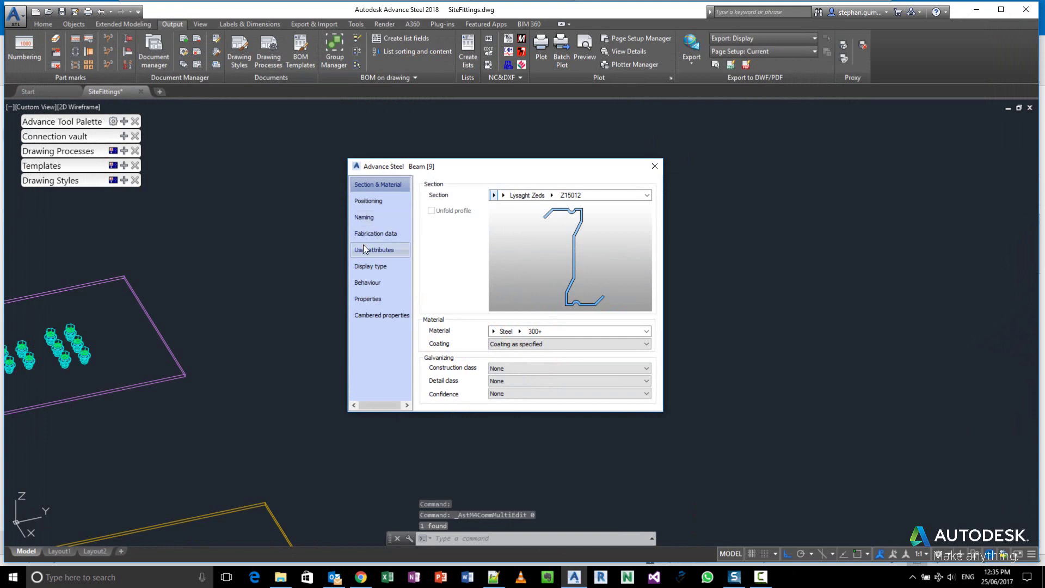
{"action": "left_click", "coordinate": [364, 249]}
{"action": "left_click", "coordinate": [655, 166]}
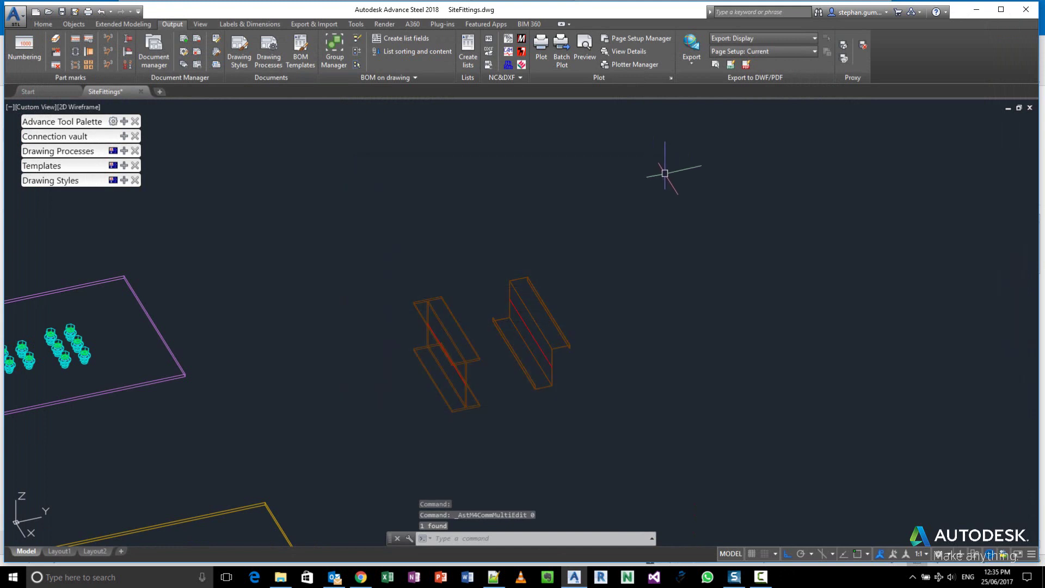
- Attach UseProjectData_In_UserData_AtPartLevel.xslt to the Filtered Project Data Beam list template and use it for a report
{"action": "left_click", "coordinate": [217, 42]}
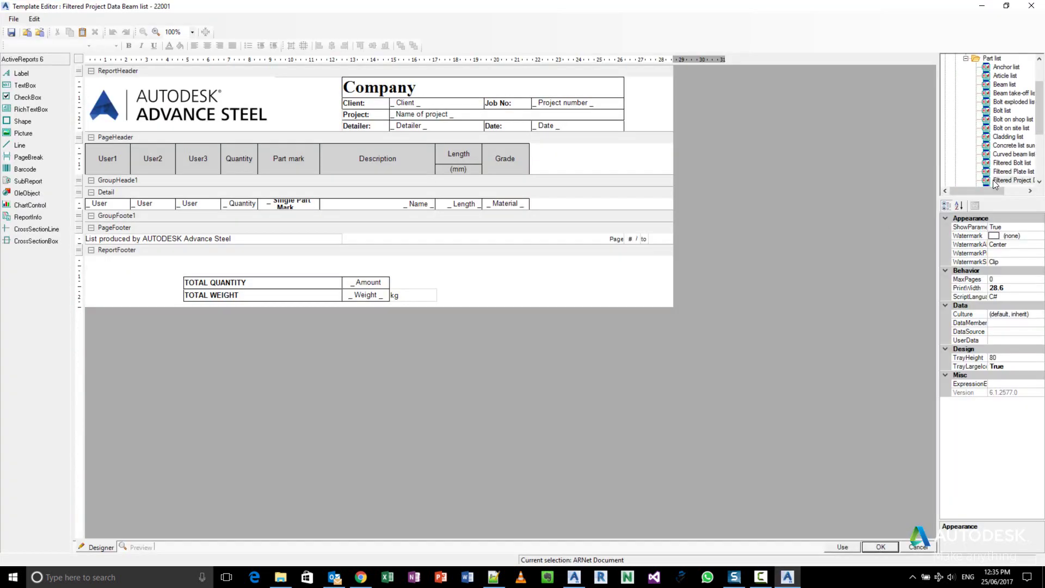
{"action": "right_click", "coordinate": [994, 184]}
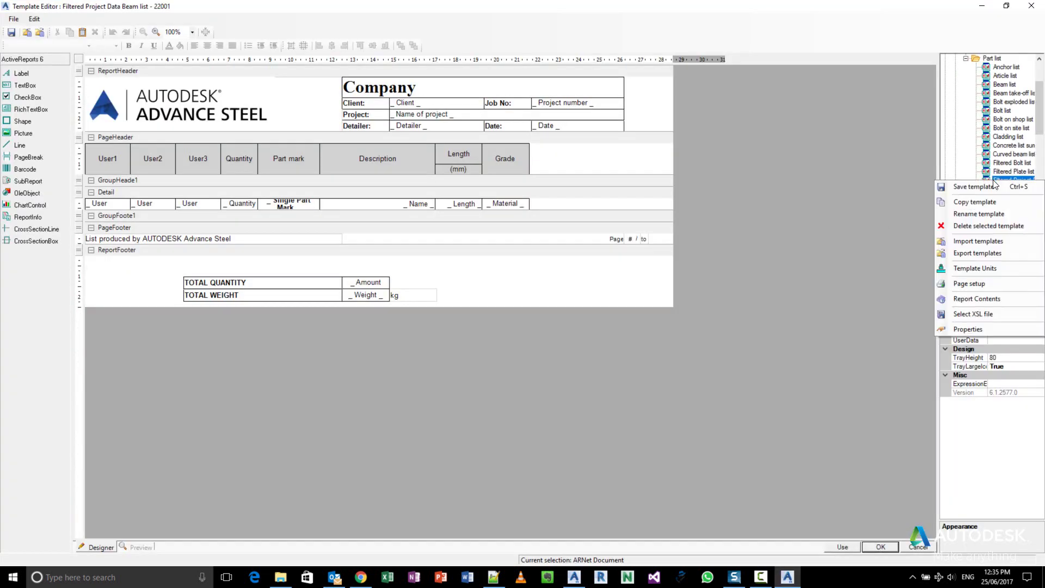
{"action": "left_click", "coordinate": [972, 316]}
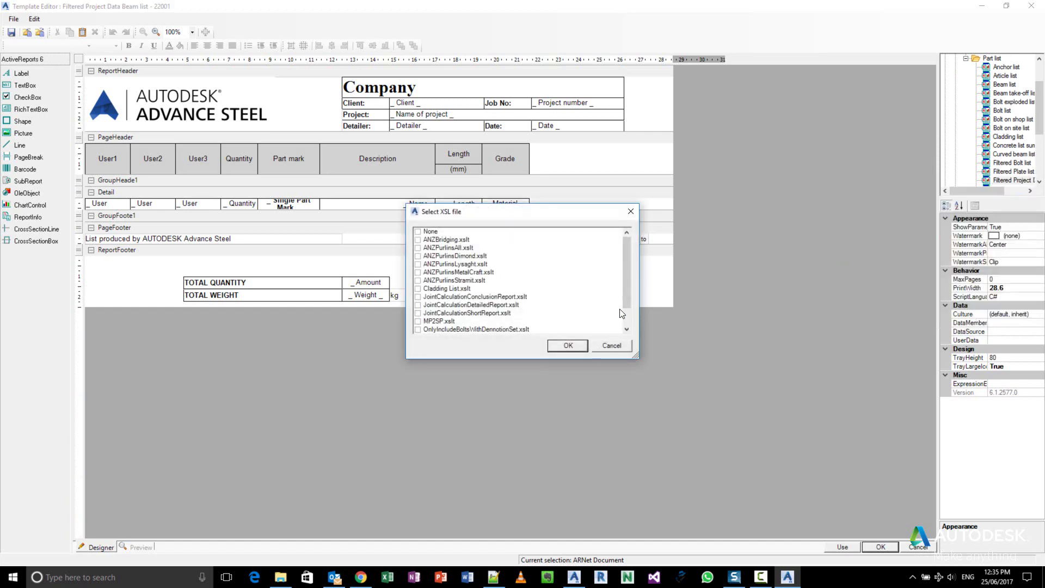
{"action": "left_click_drag", "start_coordinate": [626, 301], "coordinate": [628, 327]}
{"action": "left_click", "coordinate": [522, 329]}
{"action": "left_click", "coordinate": [567, 345]}
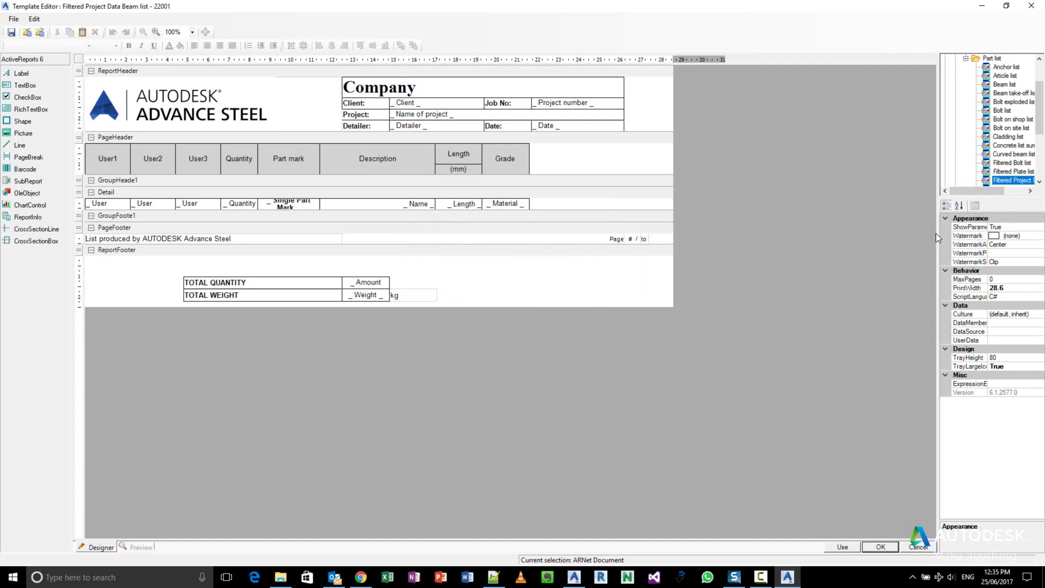
{"action": "left_click_drag", "start_coordinate": [936, 233], "coordinate": [828, 252]}
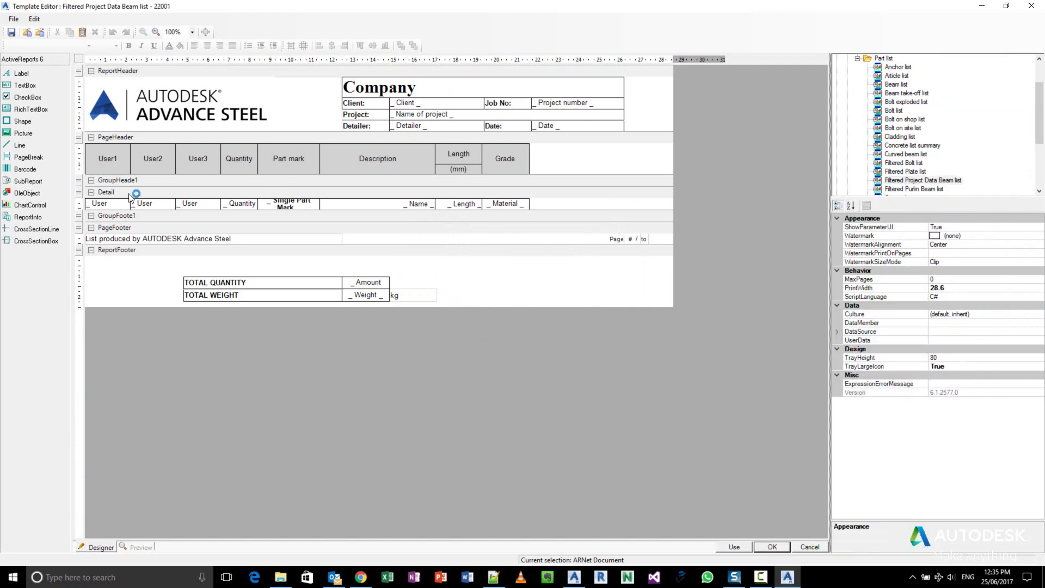
{"action": "left_click", "coordinate": [733, 547]}
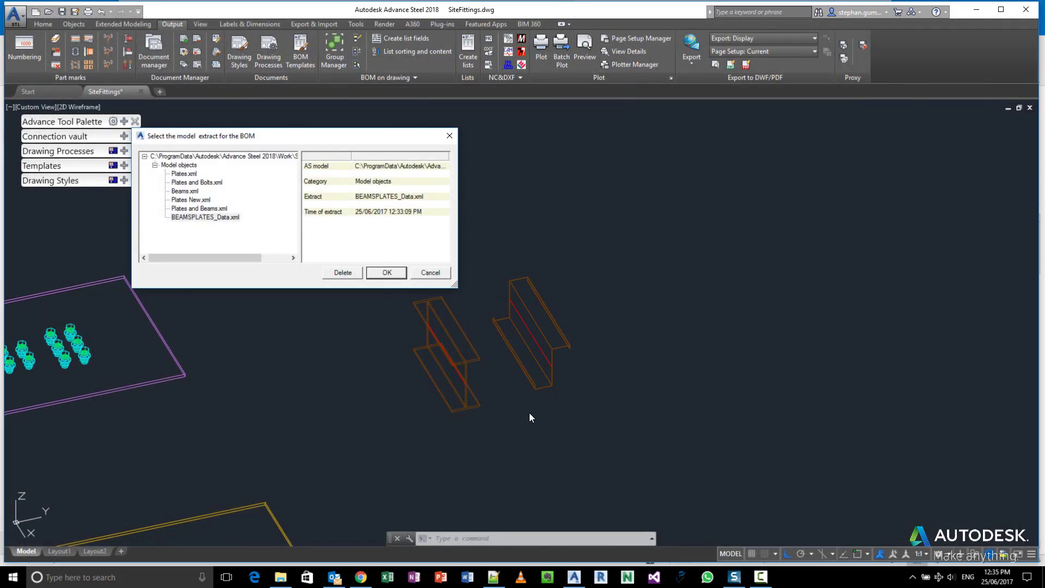
- Generate the project data beam list from BEAMSPLATES_Data.xml with job number, client and project columns, then discard it
{"action": "left_click", "coordinate": [223, 221]}
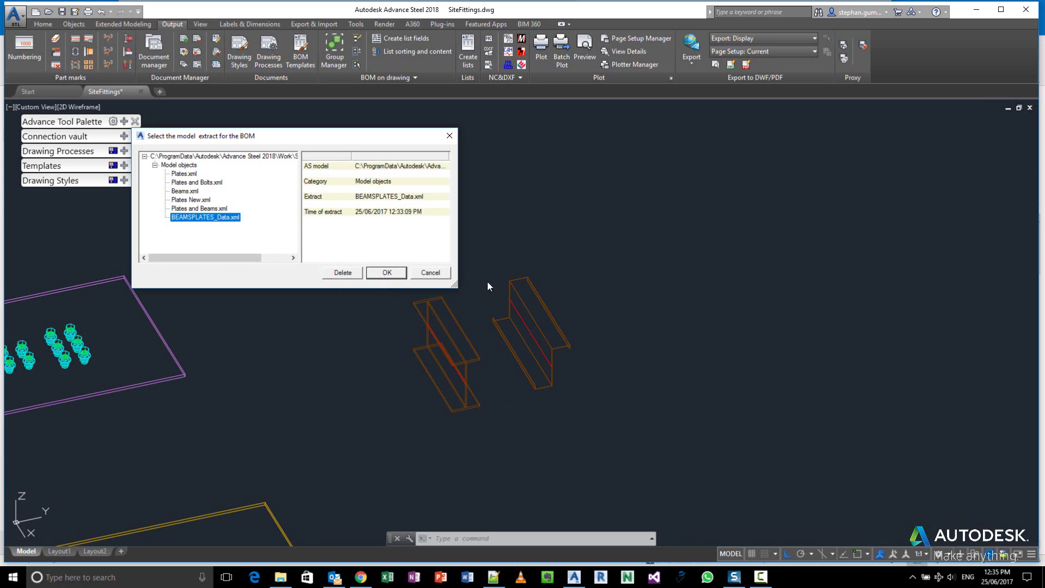
{"action": "left_click", "coordinate": [381, 272]}
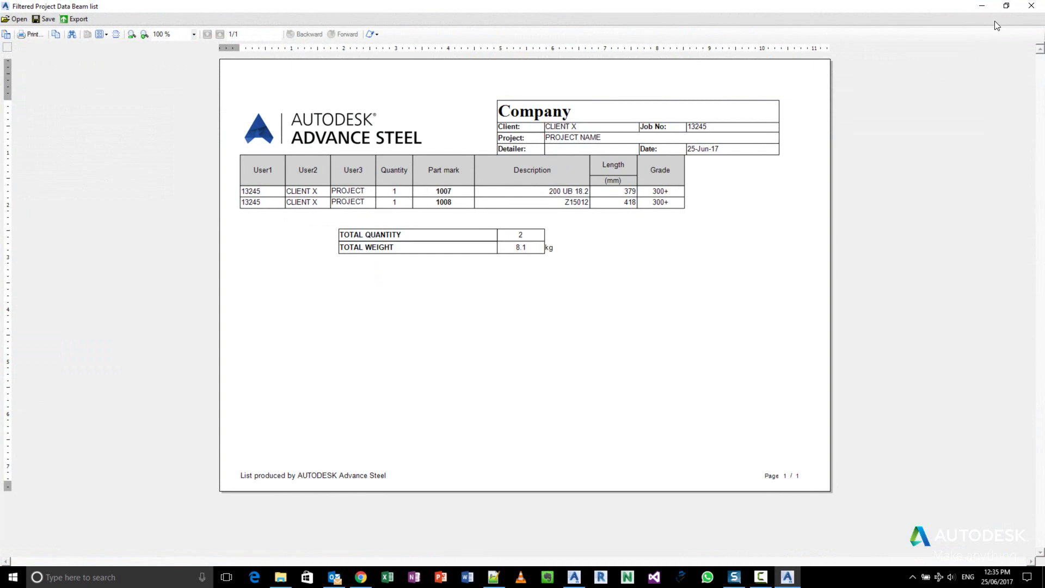
{"action": "left_click", "coordinate": [1032, 6]}
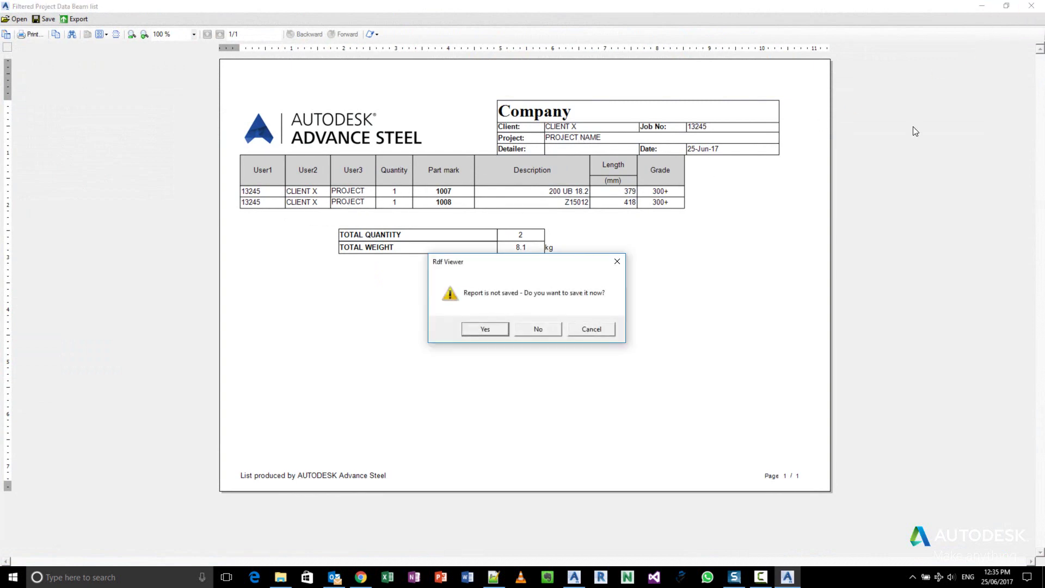
{"action": "left_click", "coordinate": [551, 329]}
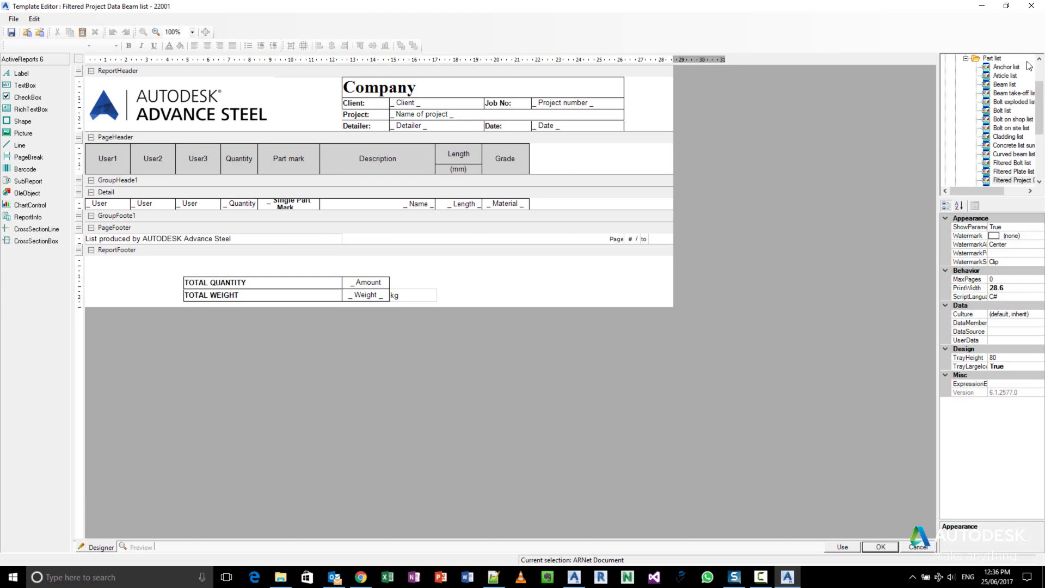
- Close the Template Editor, then zoom out and orbit the SiteFittings model to view all parts
{"action": "left_click", "coordinate": [1032, 7]}
{"action": "scroll", "coordinate": [629, 422], "scroll_direction": "down", "scroll_amount": 2}
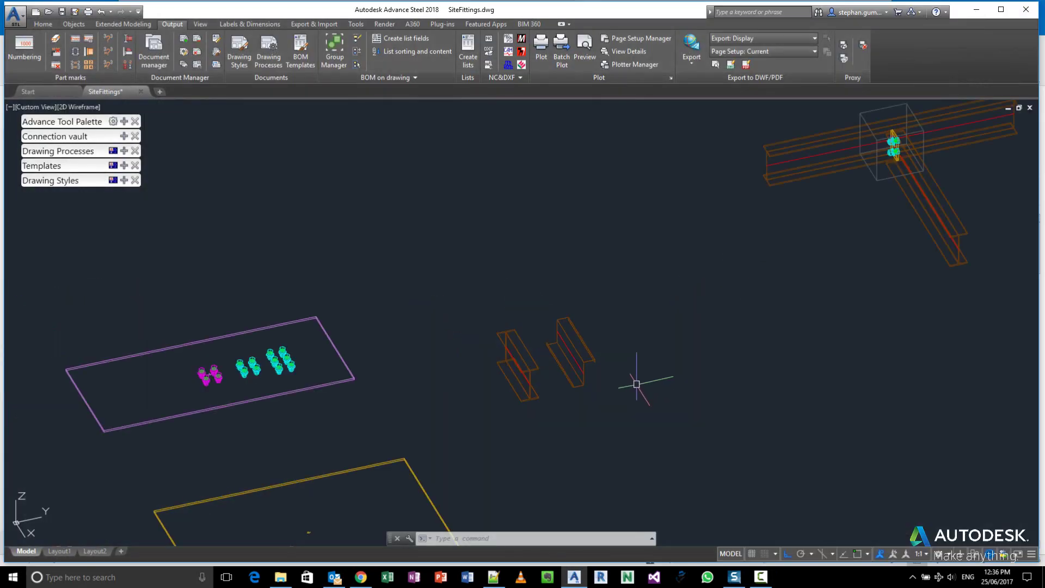
{"action": "scroll", "coordinate": [630, 422], "scroll_direction": "down", "scroll_amount": 2}
{"action": "middle_click_drag", "start_coordinate": [701, 385], "coordinate": [753, 379], "text": "shift"}
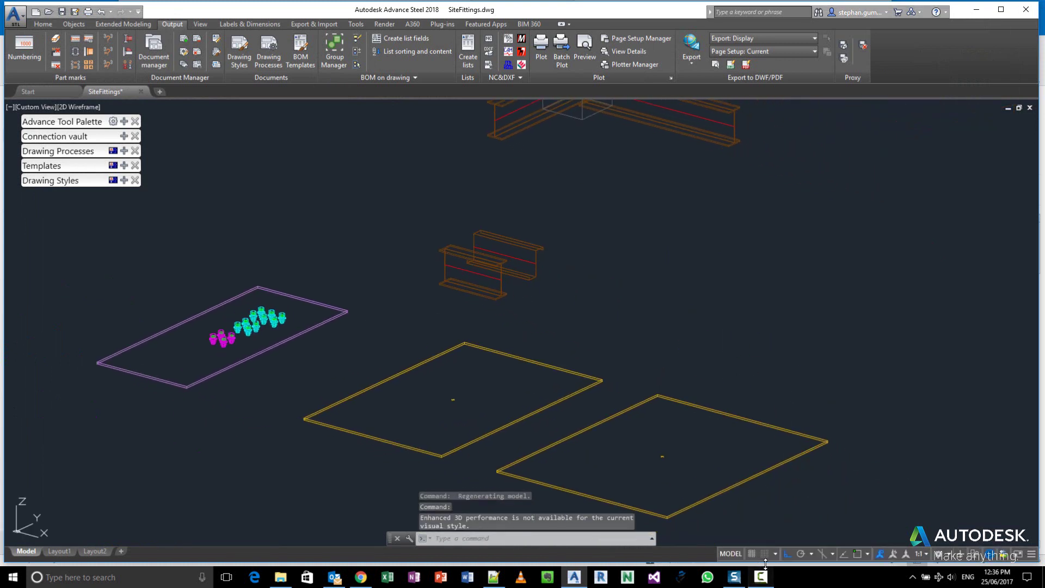